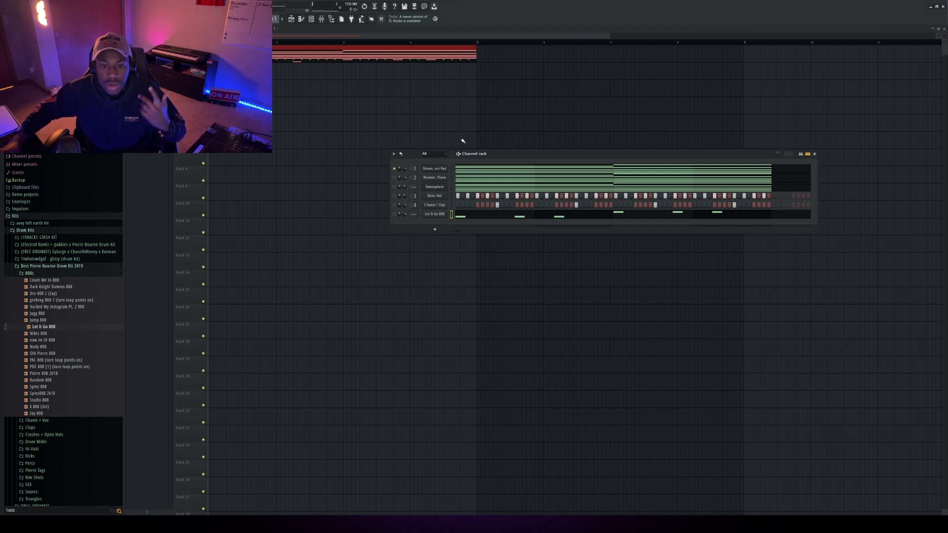
Step: Open the Dream Frontiers Pad channel's Omnisphere instrument and examine its patch in the patch browser
click(433, 168)
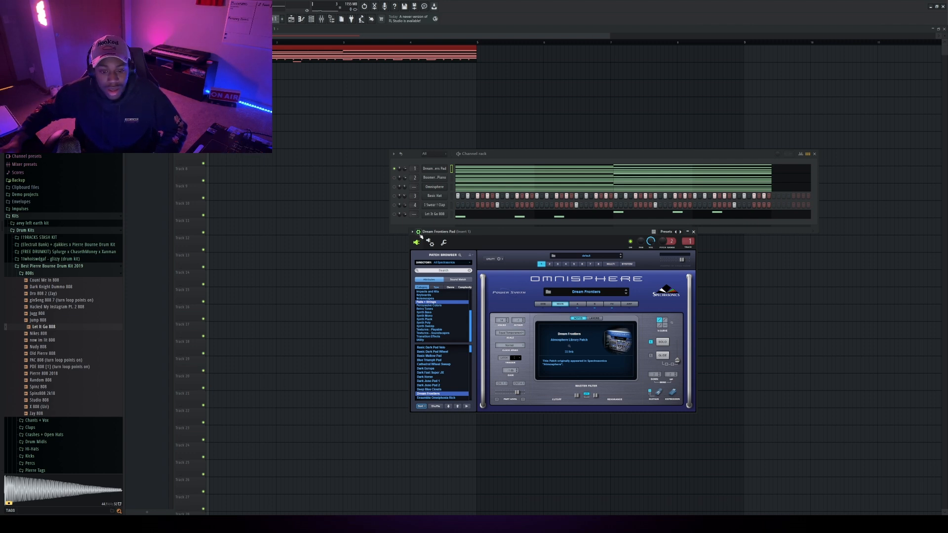
click(418, 232)
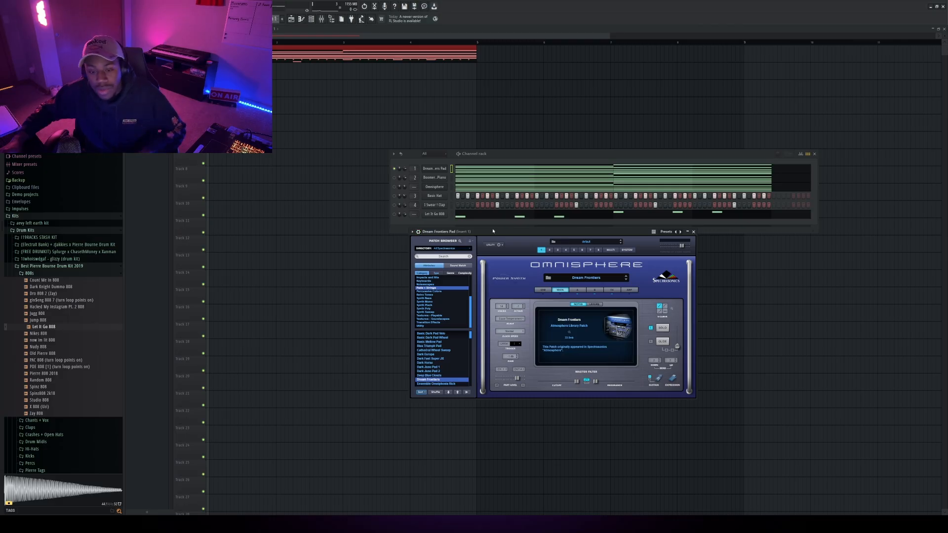
drag(493, 231, 443, 243)
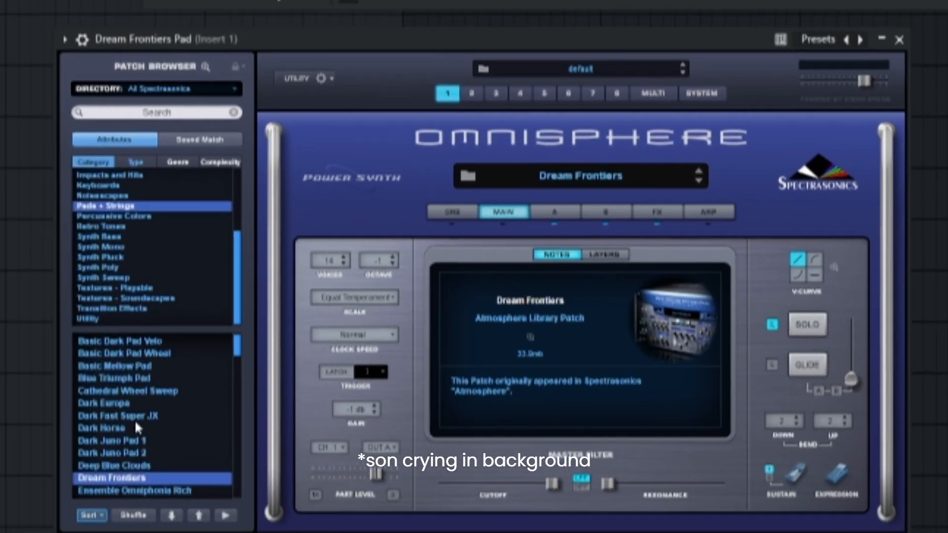
scroll(135, 439, down, 2)
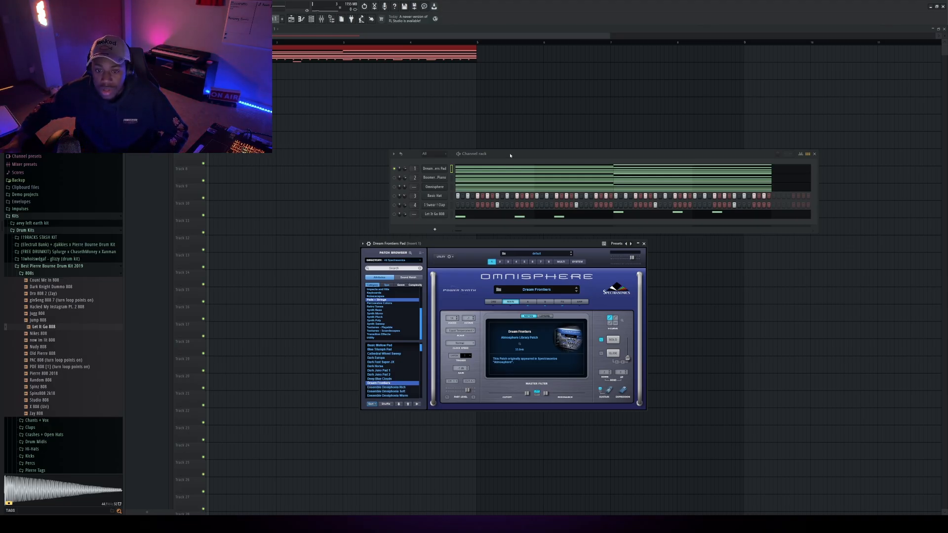
Step: Show the Dream Frontiers Pad's chords in the piano roll, look through the chord stamp list, and play the chords back
click(301, 19)
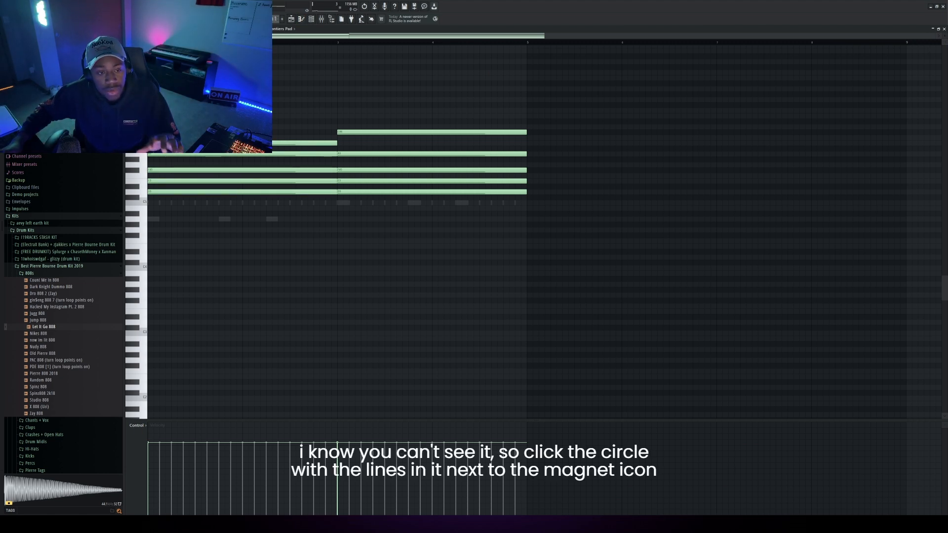
click(150, 29)
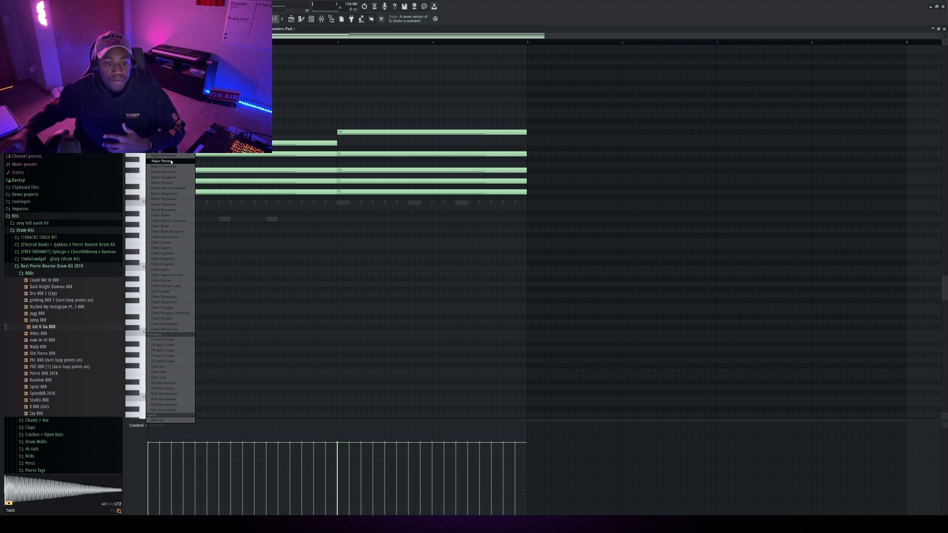
click(171, 162)
key(space)
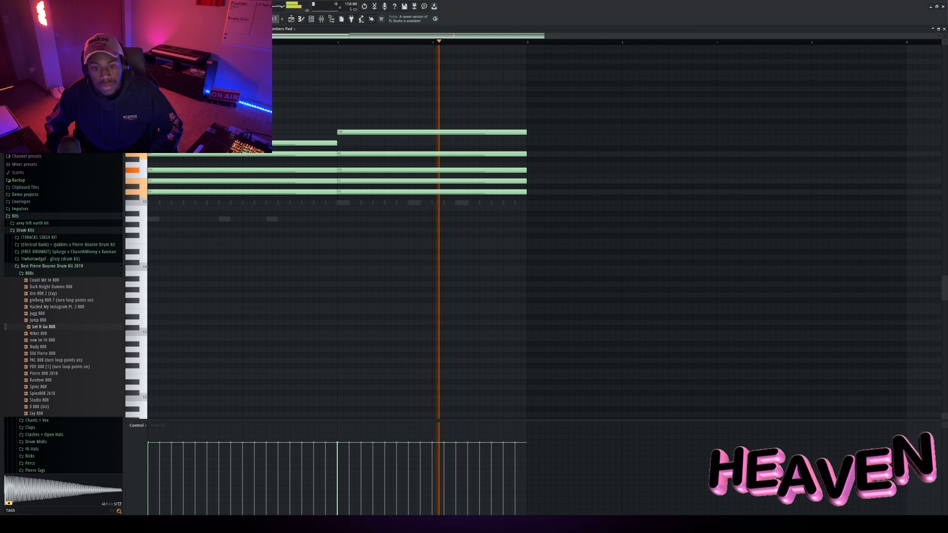
key(space)
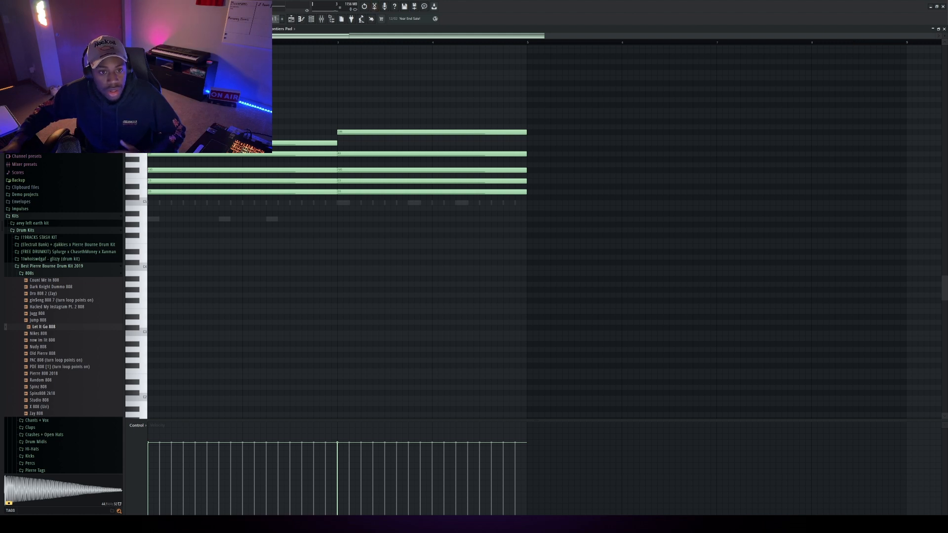
Step: Examine the Boomerang Dream Piano channel's patch, then show its chords in the piano roll and play them back
click(311, 18)
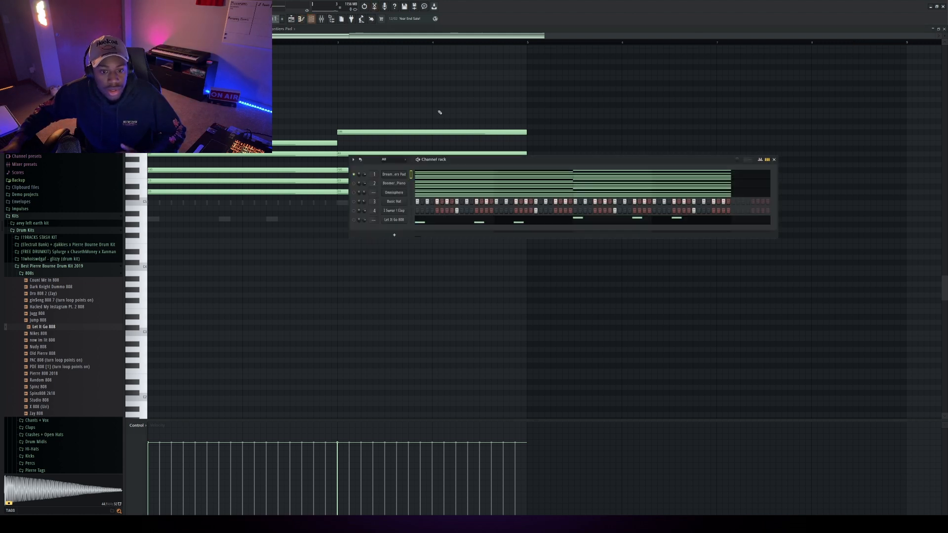
click(400, 186)
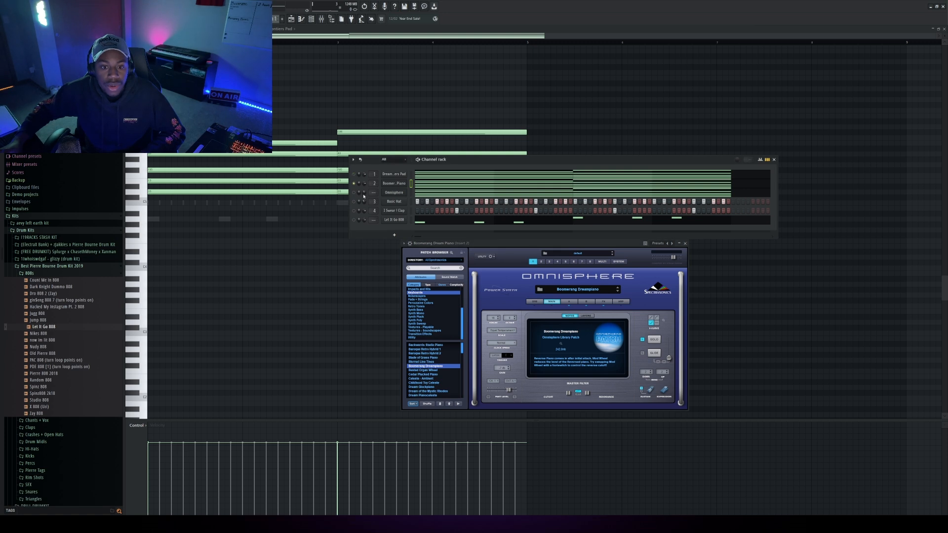
click(289, 29)
click(291, 45)
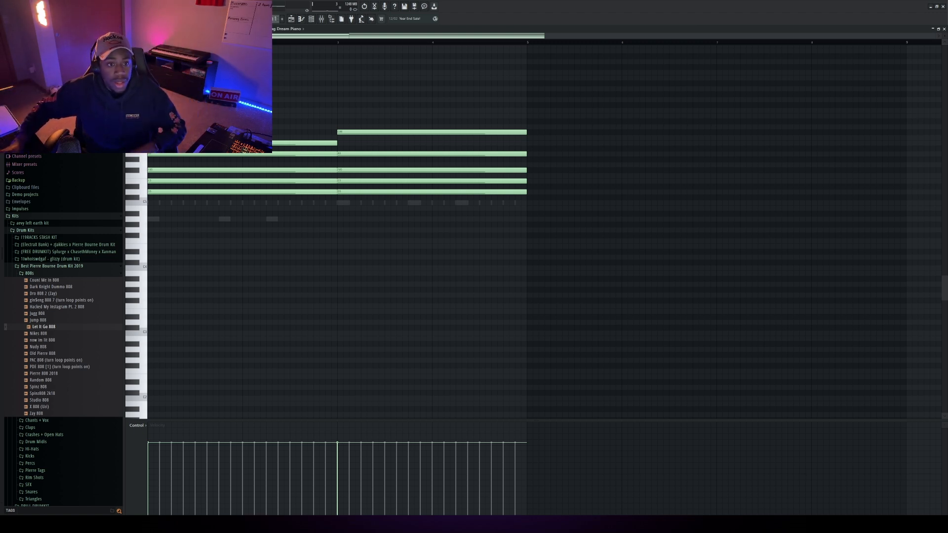
key(space)
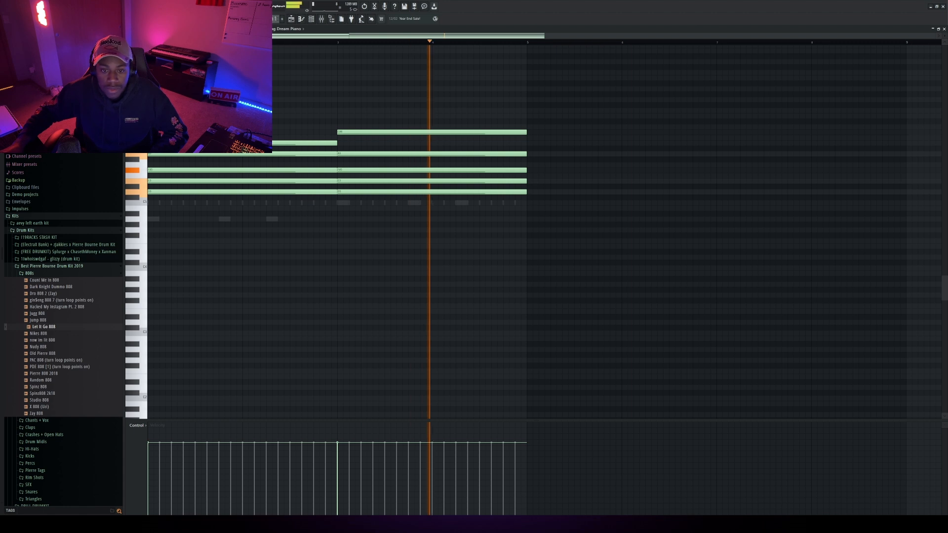
key(space)
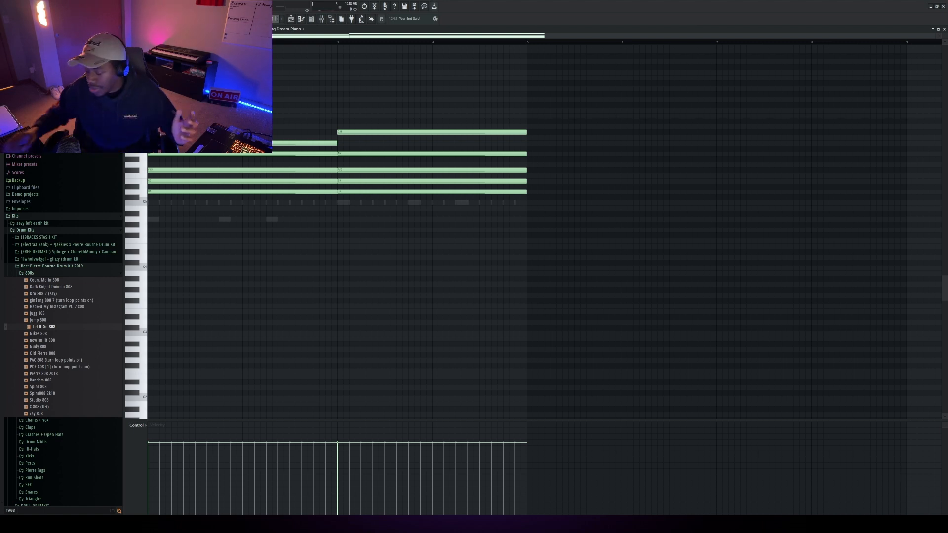
Step: Examine the Champagne Dreams patch on the Omnisphere channel, then close the instrument and move the channel rack lower
click(312, 19)
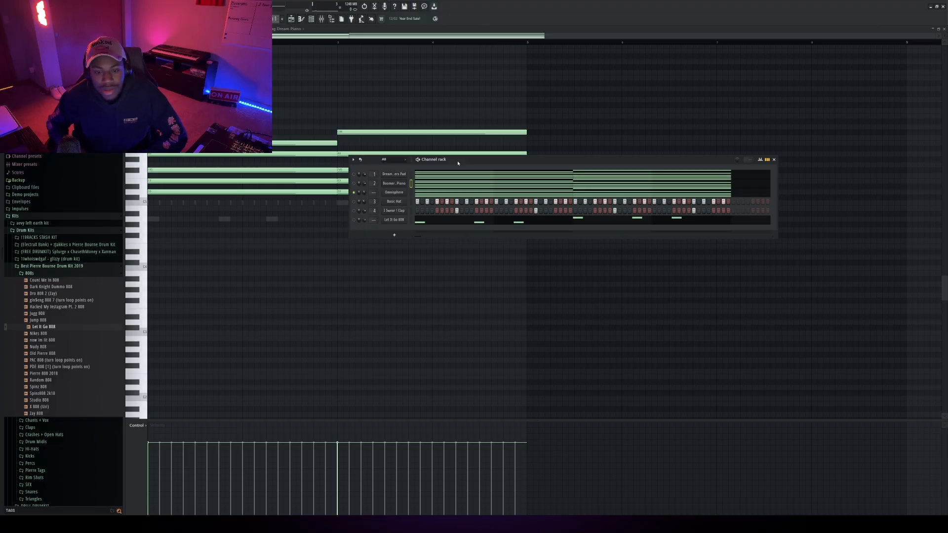
click(397, 193)
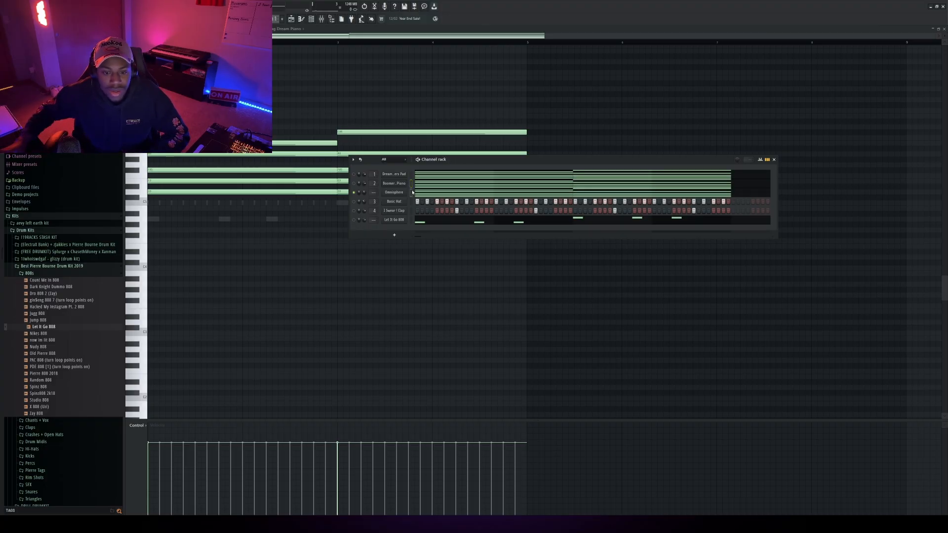
click(398, 196)
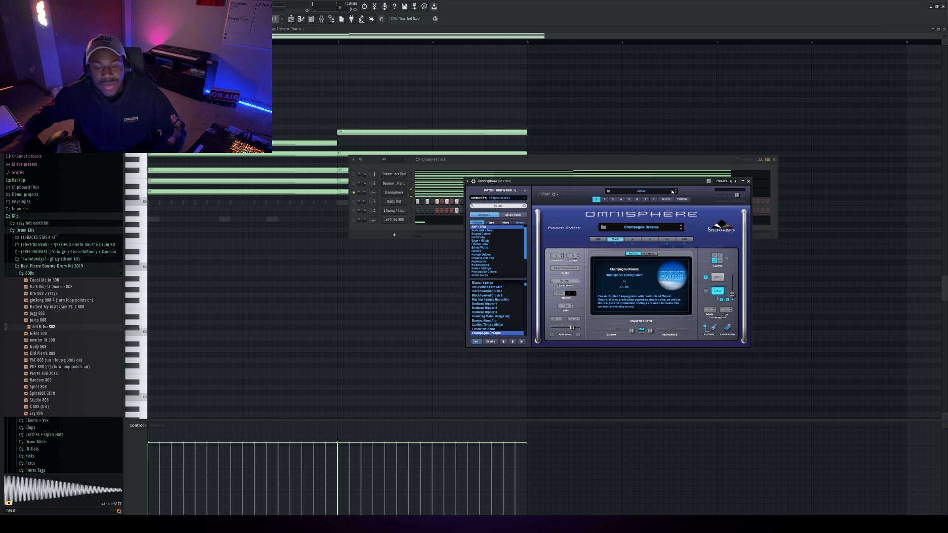
drag(668, 189, 572, 184)
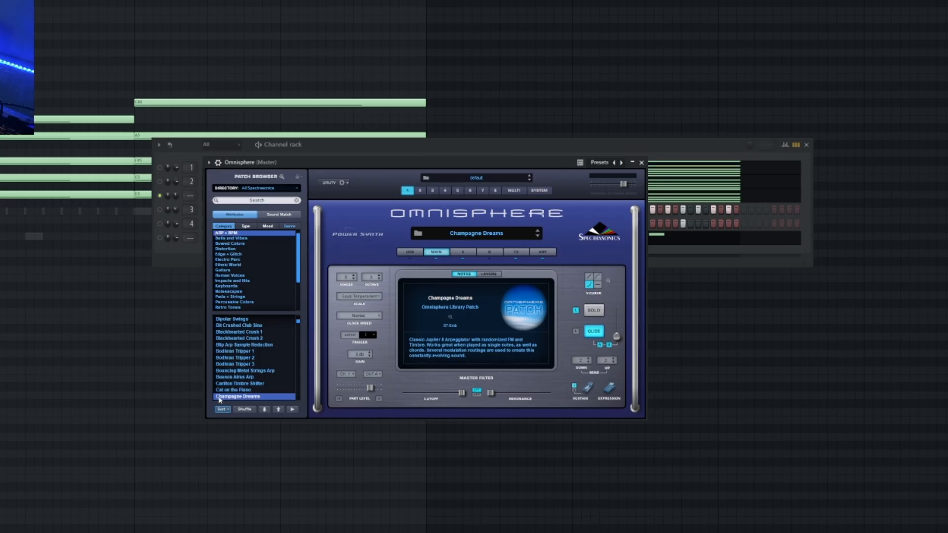
click(641, 162)
drag(599, 146, 533, 264)
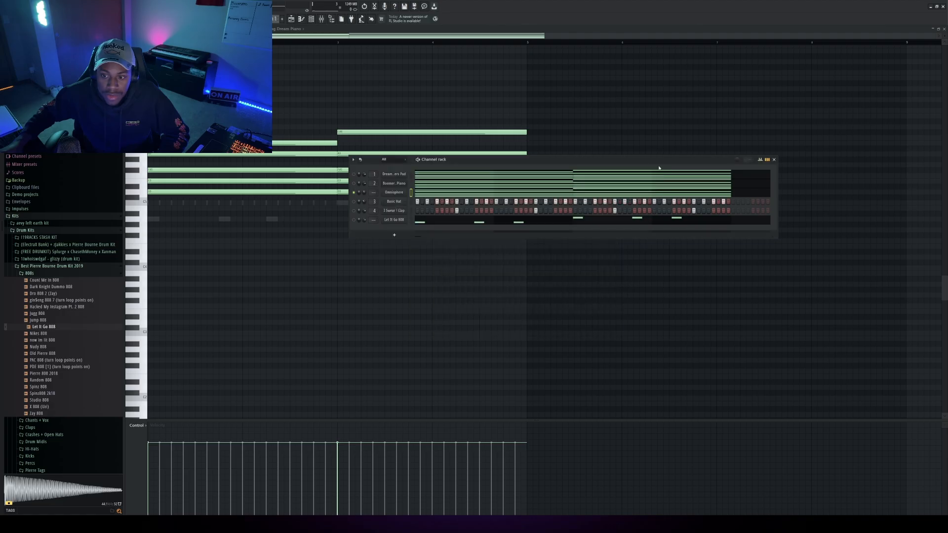
drag(597, 237, 602, 225)
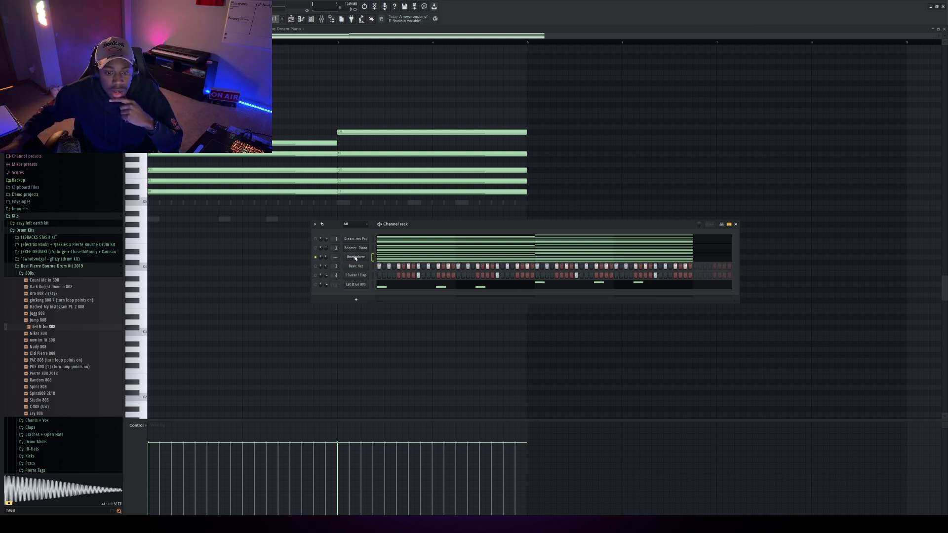
Step: Show the Omnisphere channel's chords in the piano roll and listen to them
key(space)
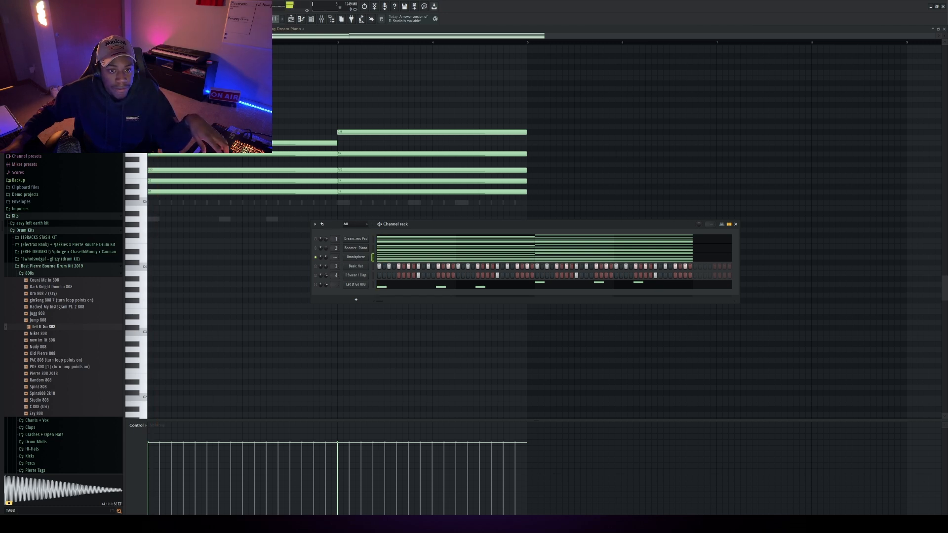
click(277, 30)
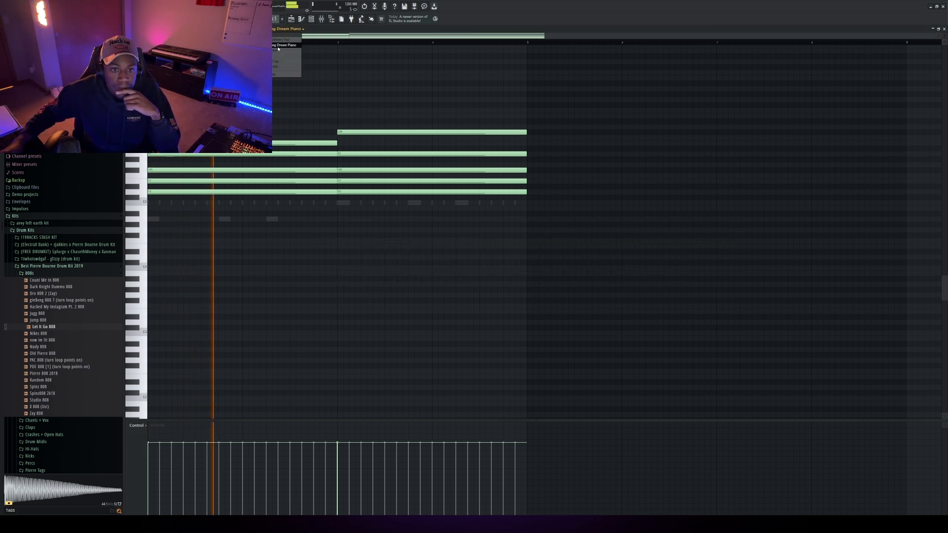
click(278, 51)
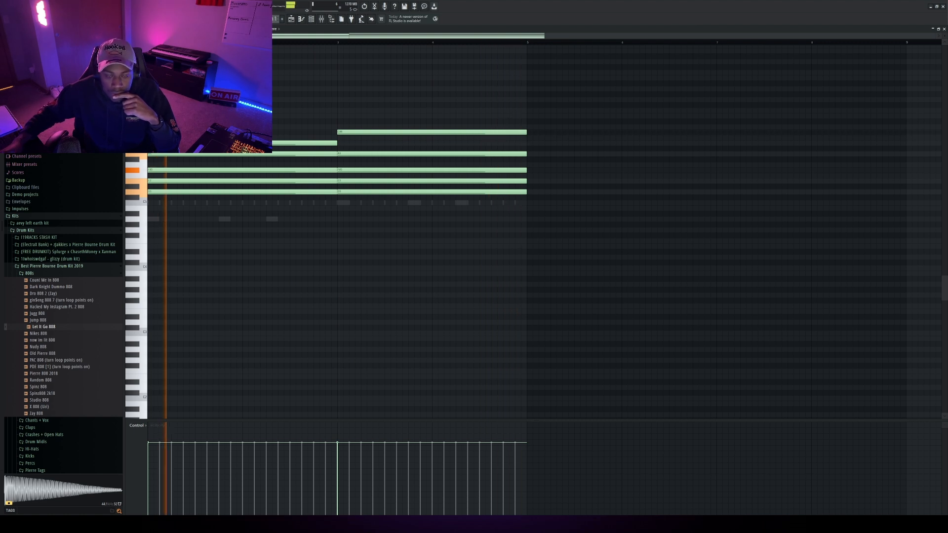
key(space)
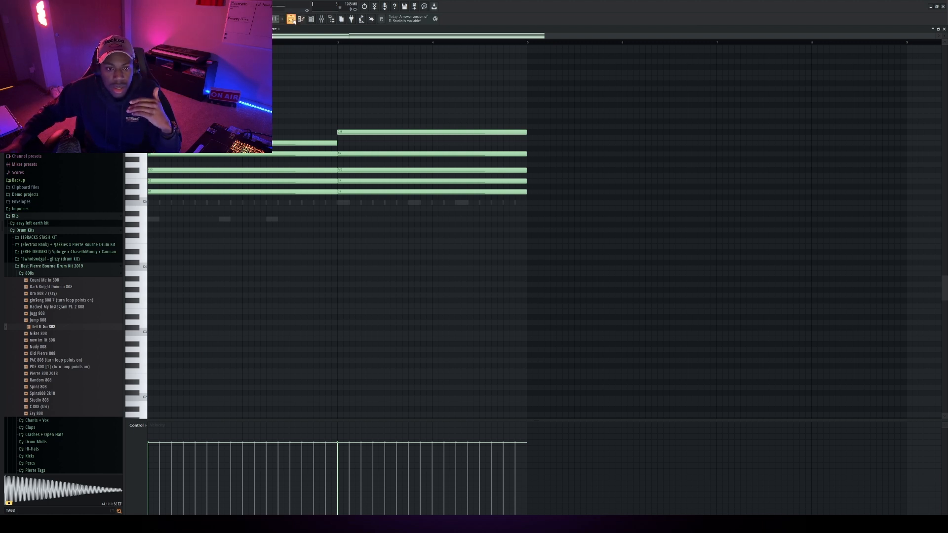
Step: Return to the playlist, unmute the hi-hat and clap channels in the channel rack, and play the drums
click(292, 20)
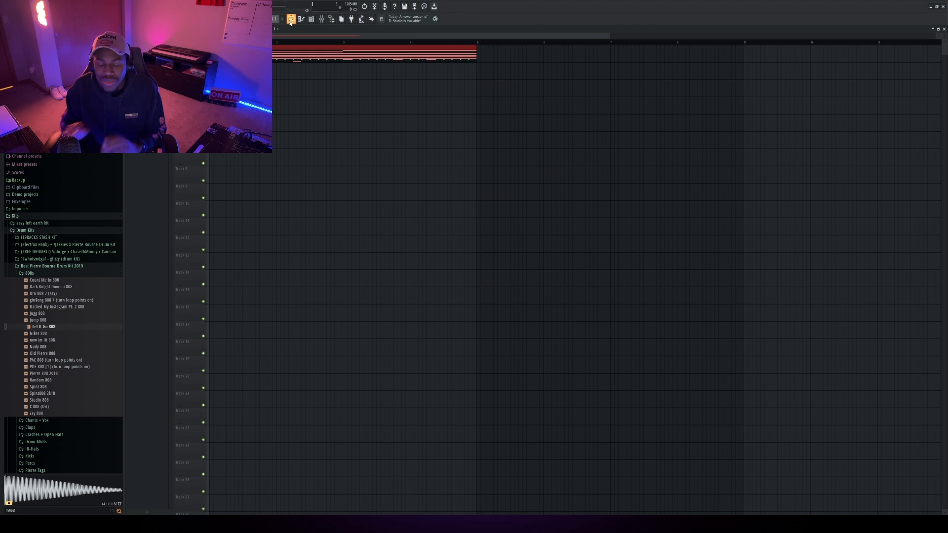
click(311, 19)
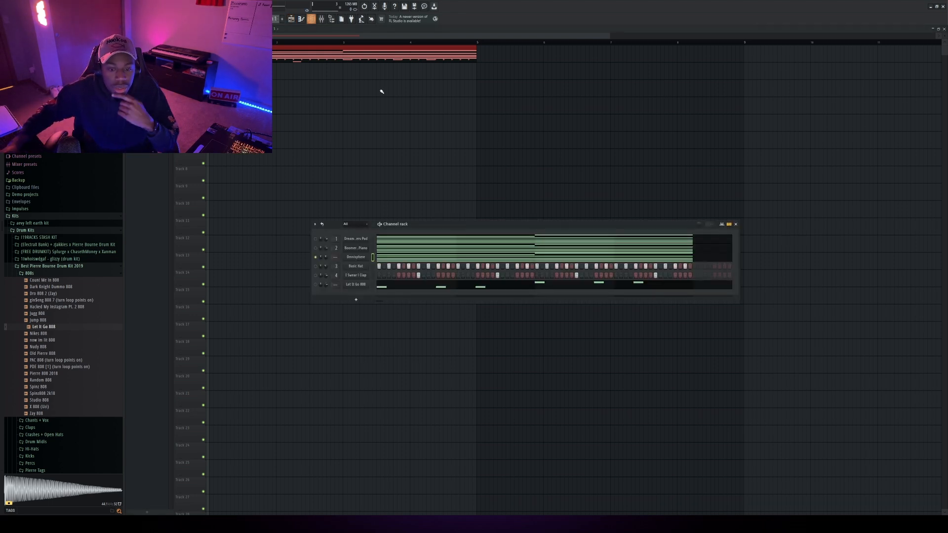
click(316, 267)
click(316, 276)
key(space)
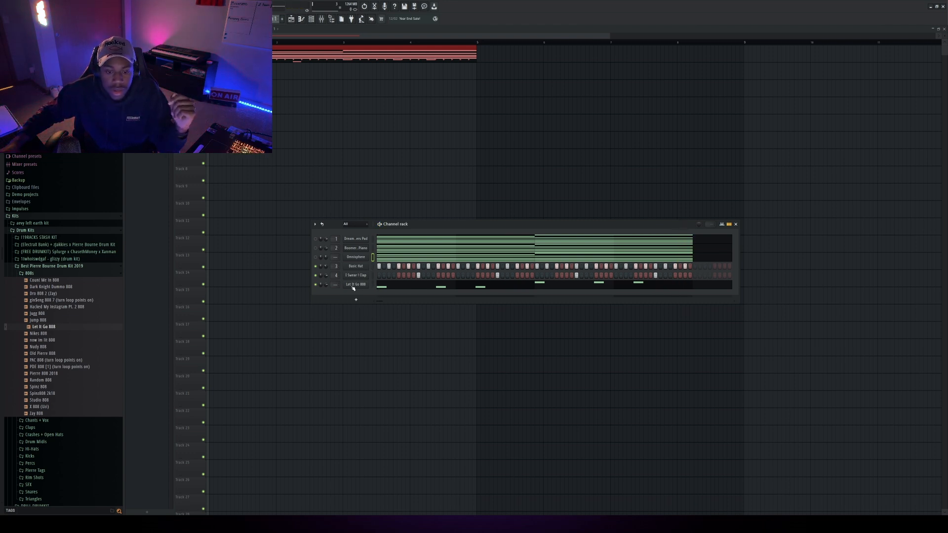
Step: Examine the Let It Go 808 notes in the piano roll and return to the playlist
right_click(354, 285)
click(390, 284)
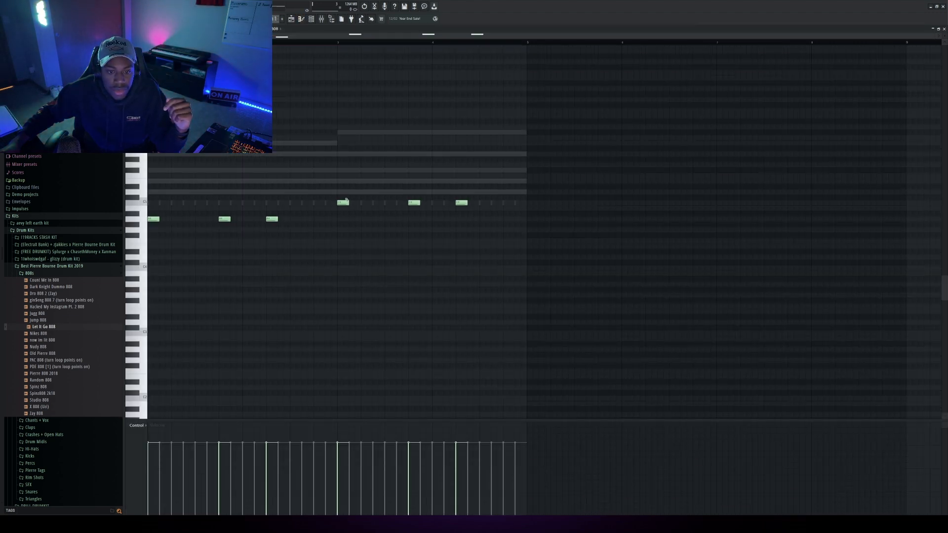
click(291, 19)
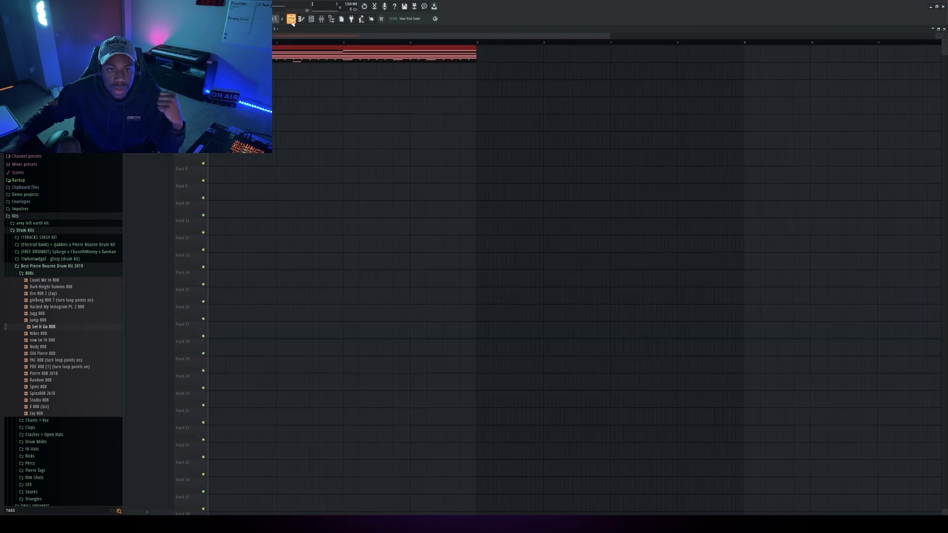
Step: Reopen the channel rack and collapse the 808s folder of Best Pierre Bourne Drum Kit 2019 in the browser
click(311, 18)
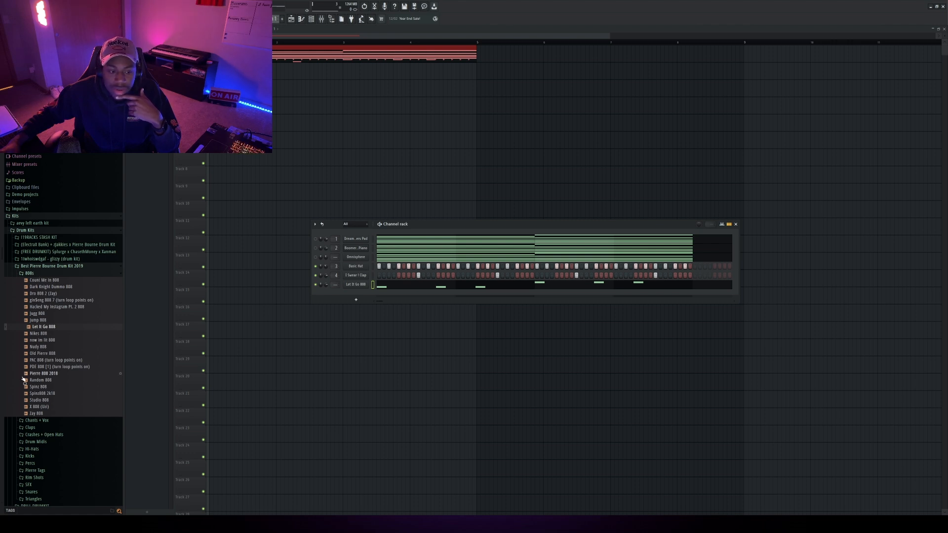
scroll(55, 460, down, 3)
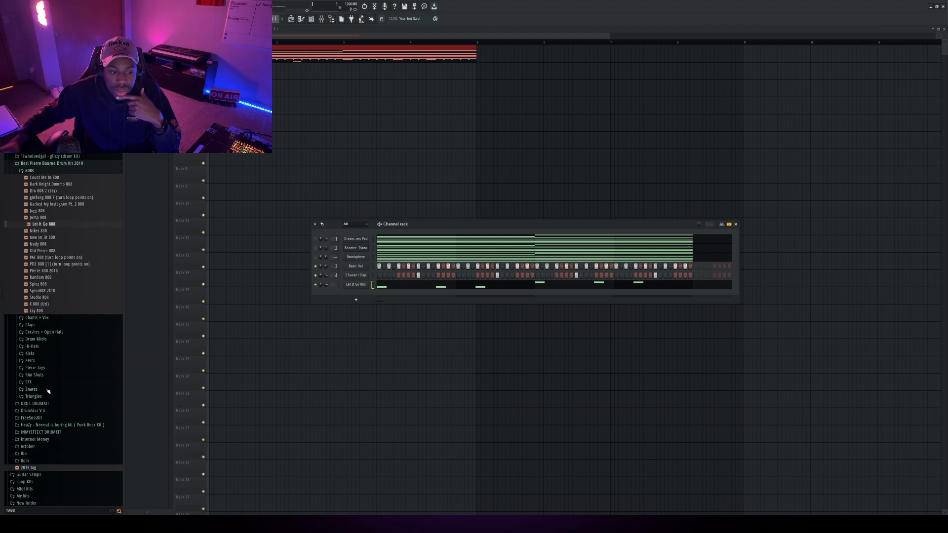
click(30, 235)
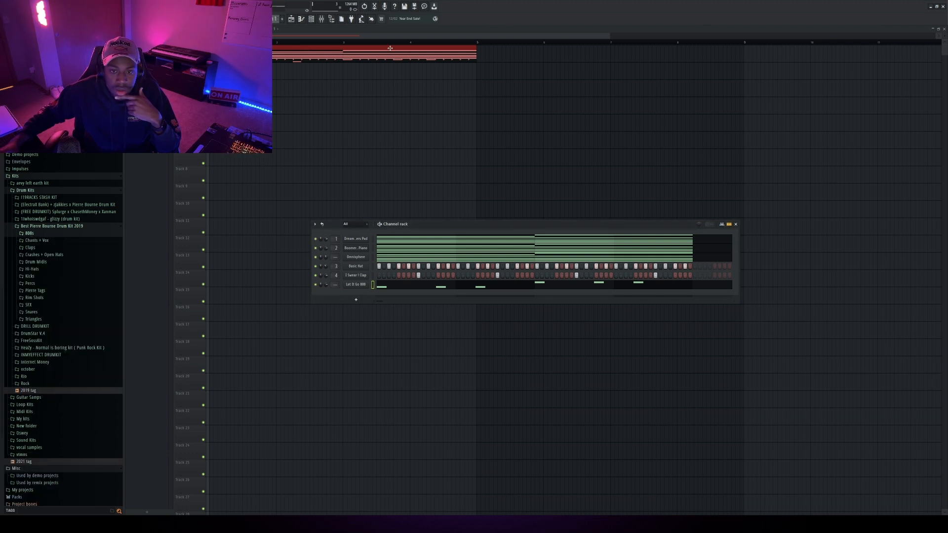
Step: Play the full beat with every channel enabled and the channel rack showing, and stop playback
key(F6)
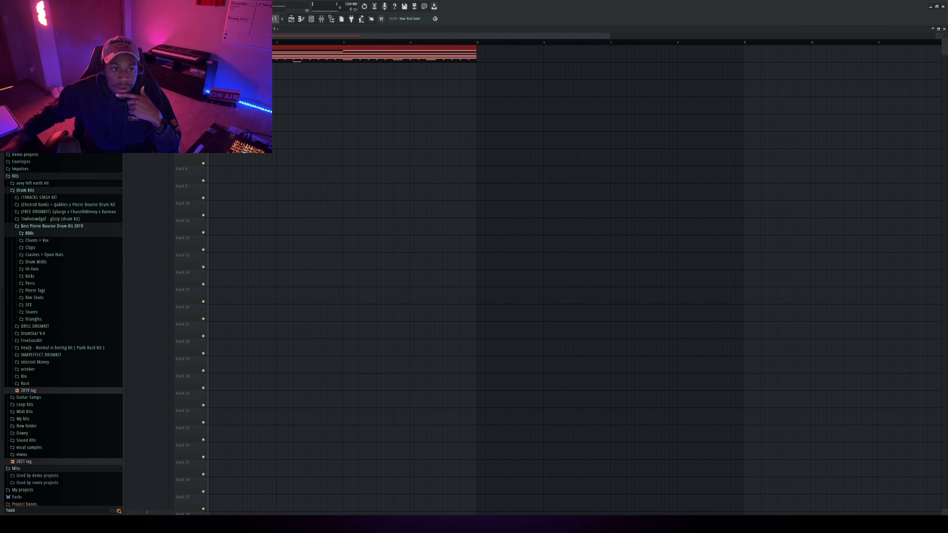
click(311, 19)
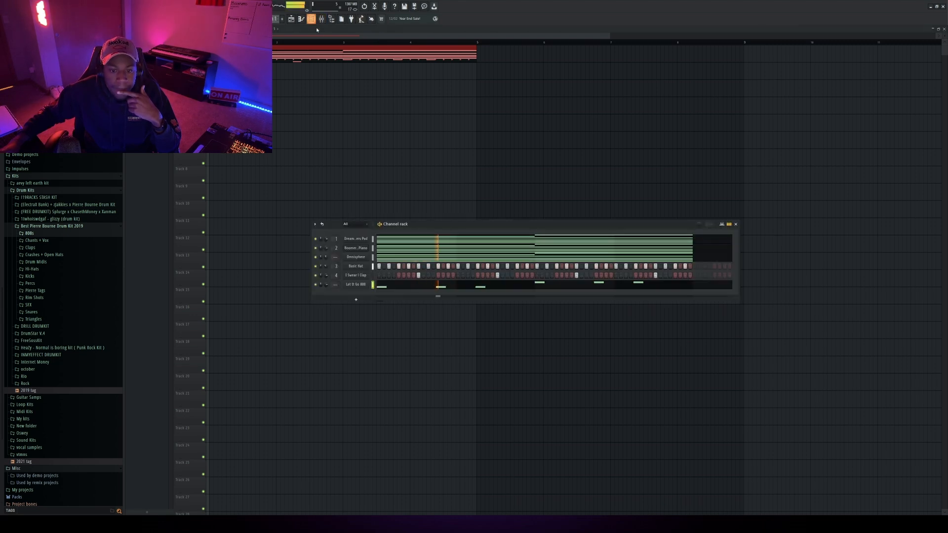
drag(610, 35, 728, 36)
click(311, 20)
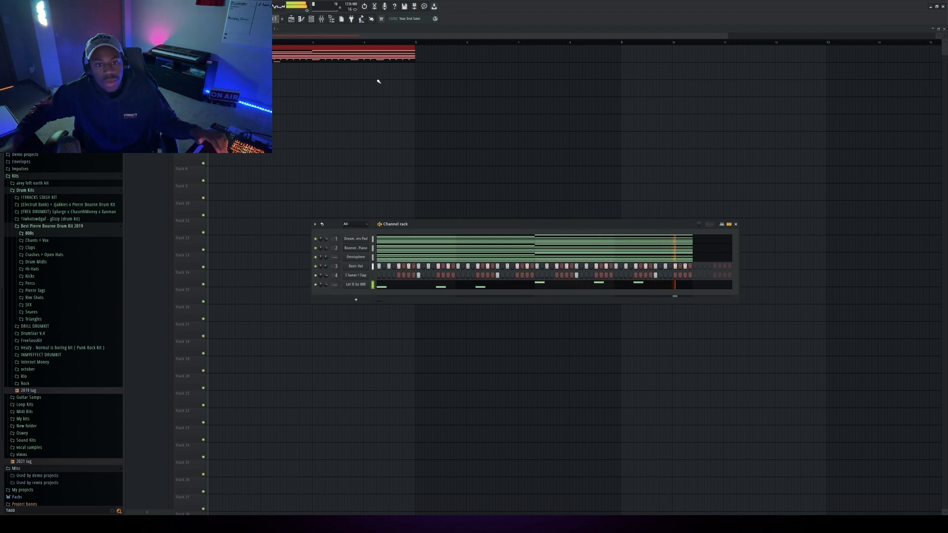
key(space)
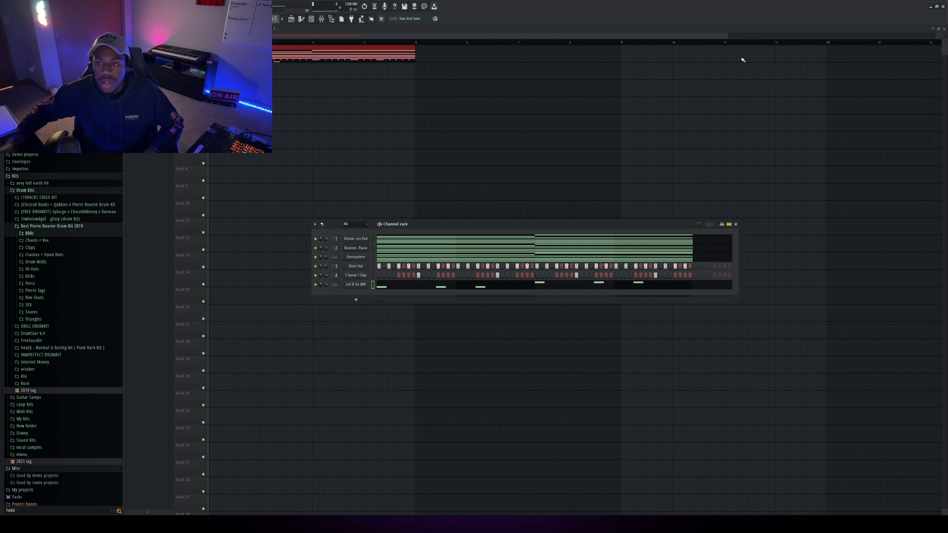
drag(729, 40, 816, 37)
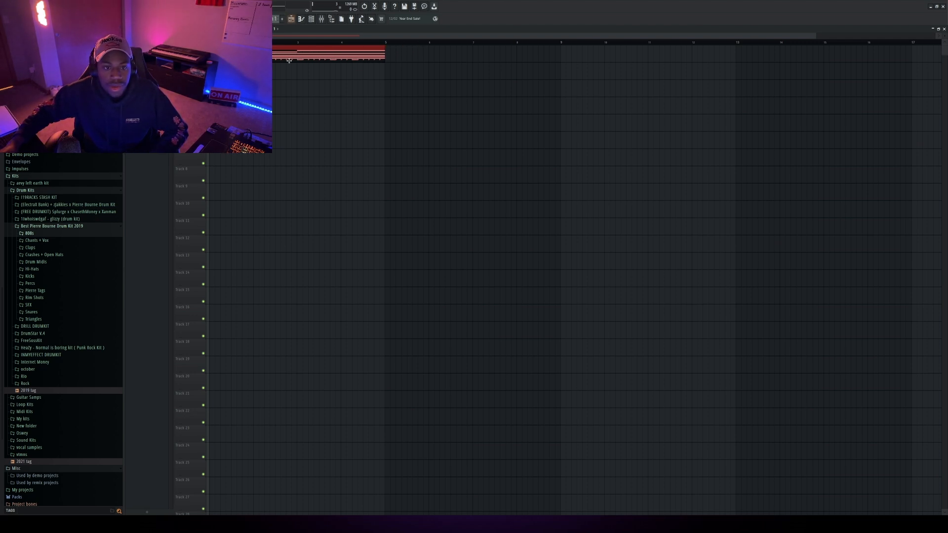
click(284, 19)
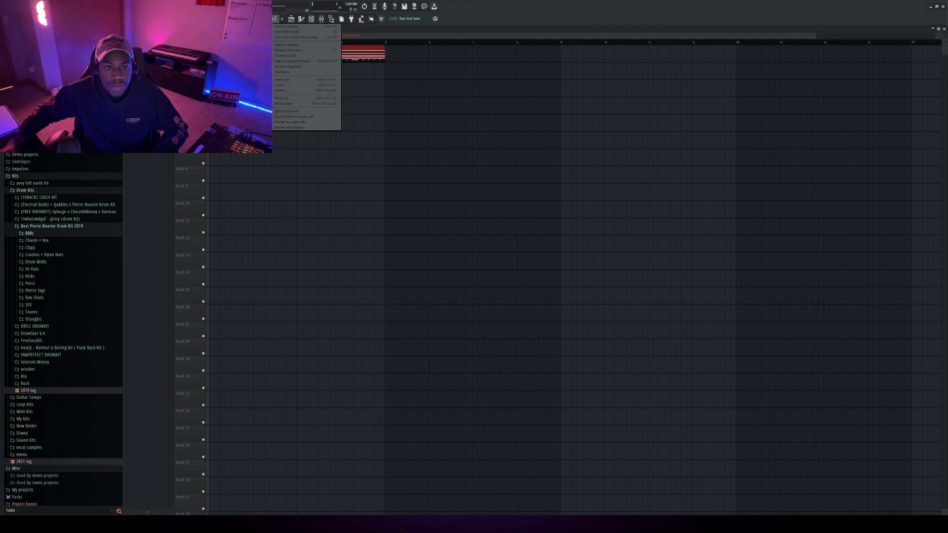
click(319, 19)
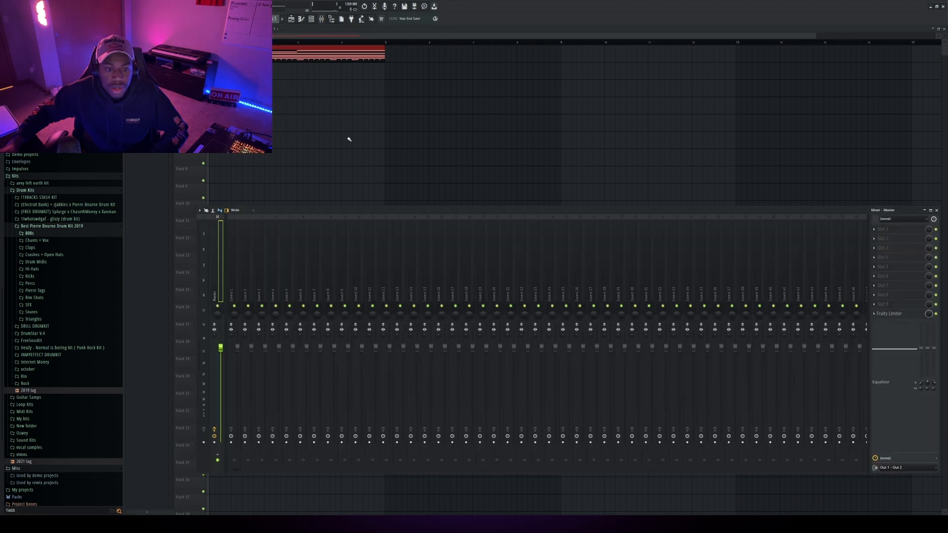
click(311, 19)
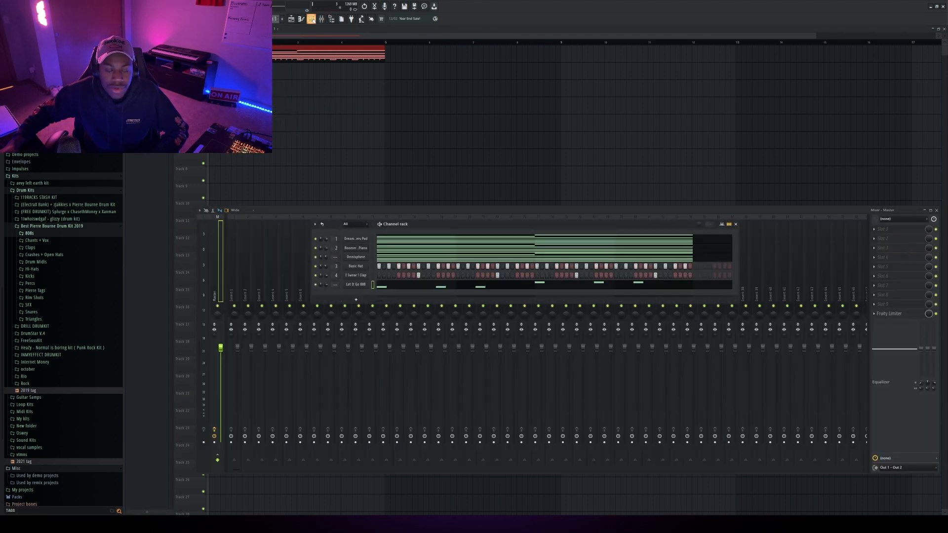
click(311, 20)
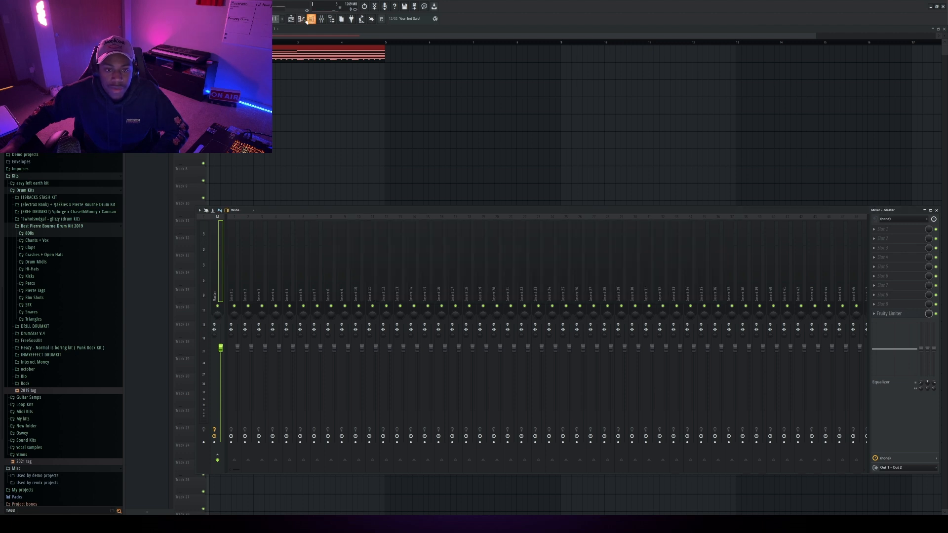
click(311, 19)
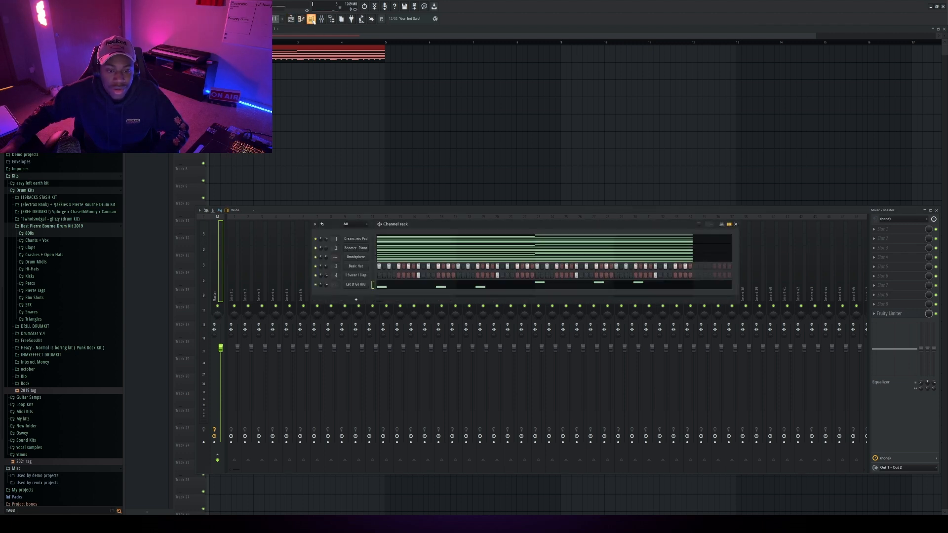
click(281, 53)
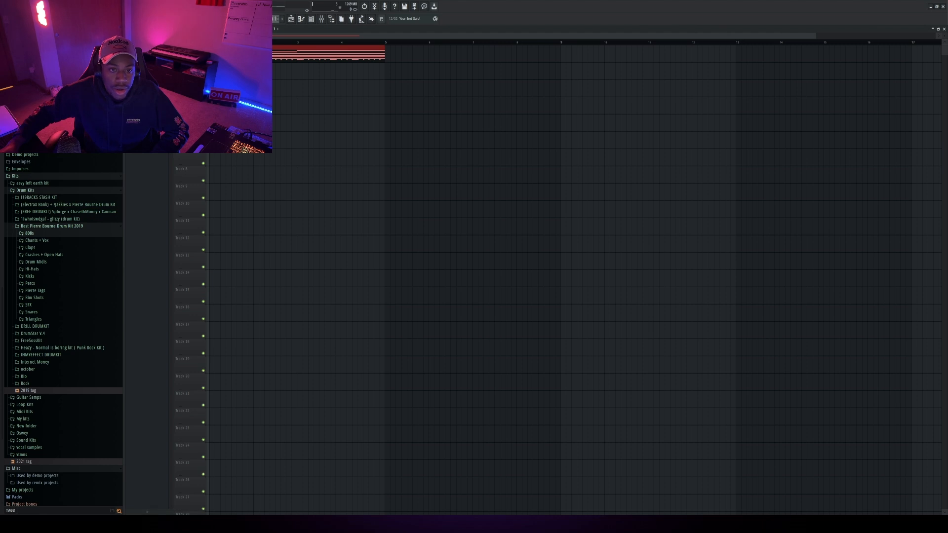
Step: Split the pattern by channel, then move the Dream Frontiers Pad clip down one track and delete the stray clip beside it
click(275, 28)
click(291, 111)
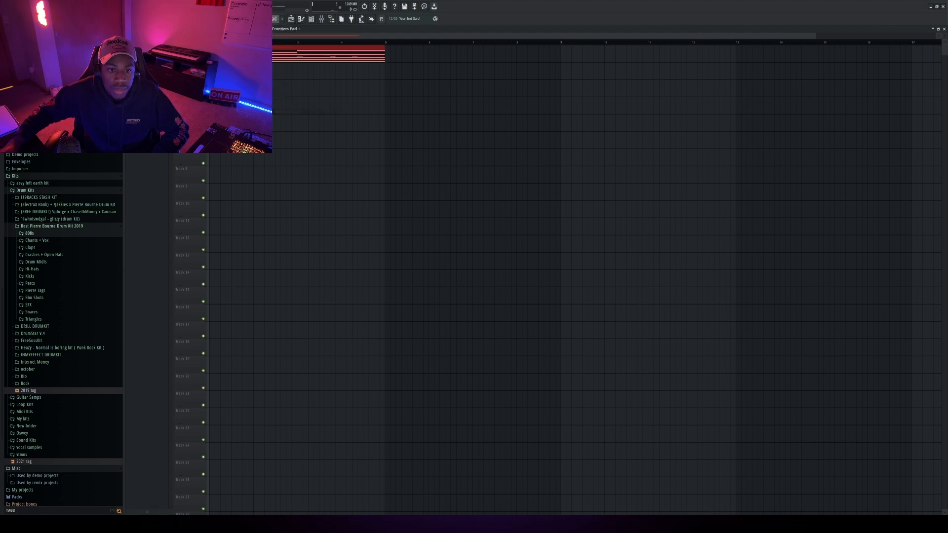
drag(241, 54, 241, 71)
click(424, 74)
right_click(425, 74)
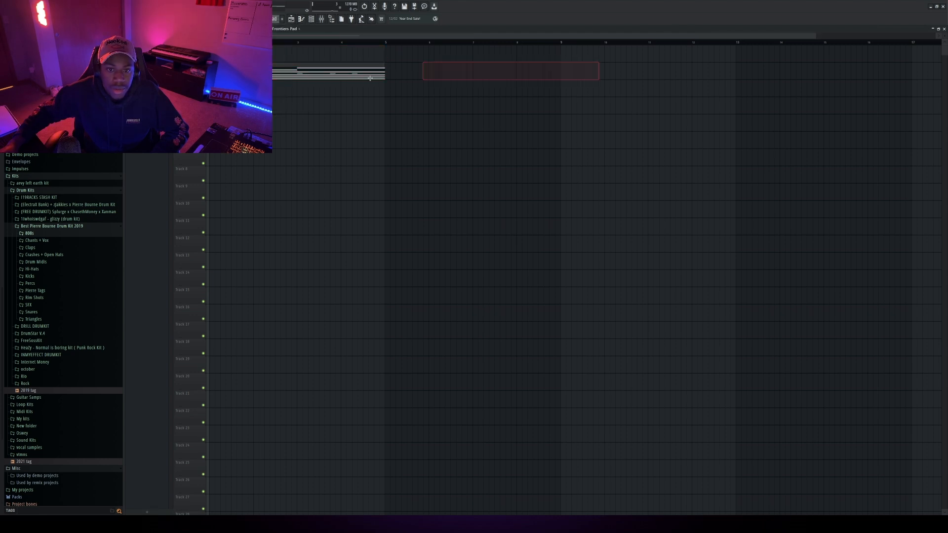
Step: Lay out the Dream Frontiers Pad, Boomerang Dream Piano, Omnisphere, hi-hat, clap and 808 clips on separate tracks, all starting at bar 1
click(213, 53)
key(KP_Add)
click(213, 88)
drag(241, 71, 241, 140)
drag(224, 72, 223, 157)
drag(290, 216, 302, 99)
click(301, 82)
drag(338, 216, 299, 75)
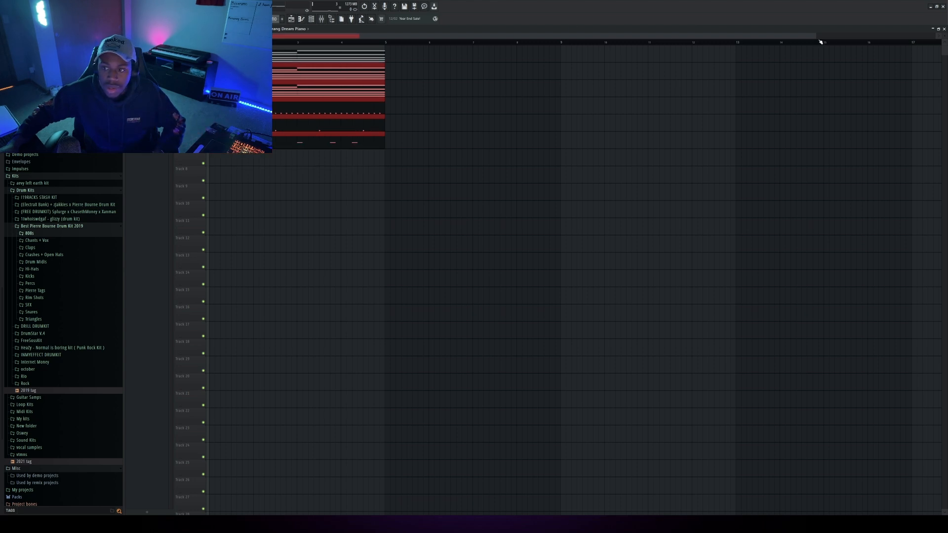
Step: Select all six pattern clips in the first four bars and duplicate them four times along the playlist
drag(817, 38, 863, 36)
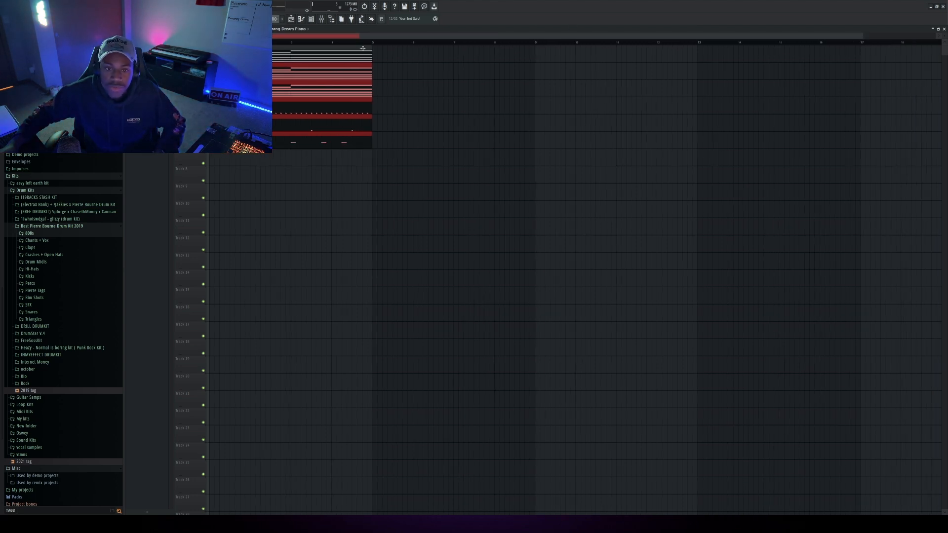
drag(406, 46, 254, 181)
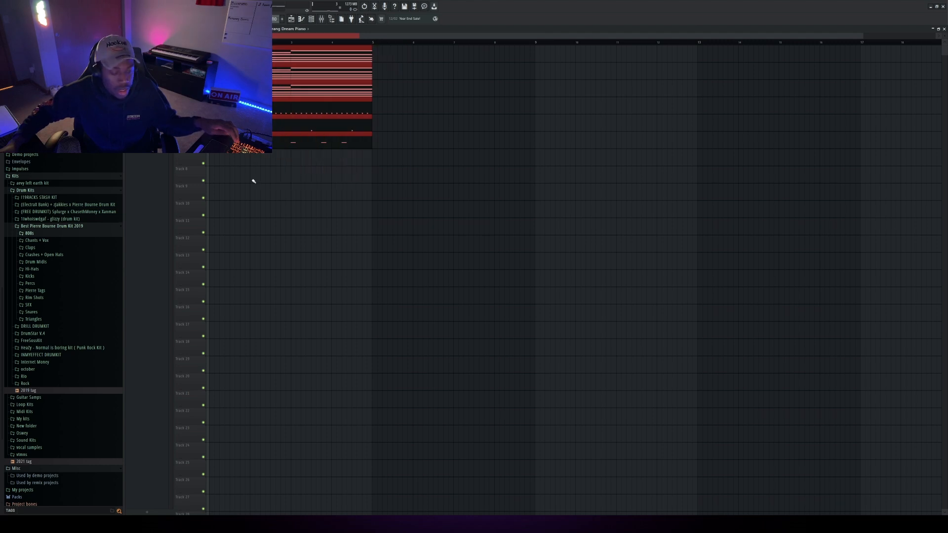
key(ctrl+b)
key(ctrl+b)
key(ctrl+b)
key(ctrl+b)
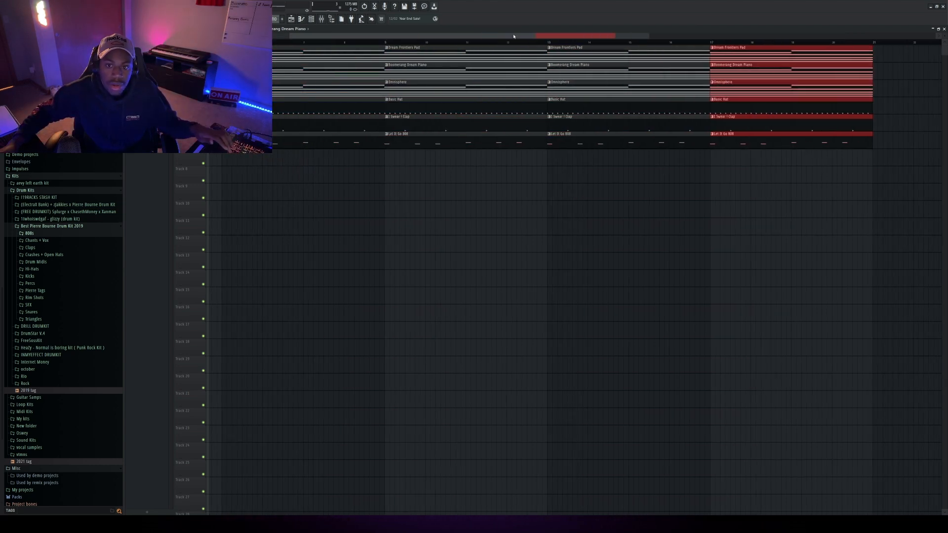
Step: Play the start of the arrangement and select the first four bars, from bar 1 to bar 5, in the playlist
drag(513, 36, 434, 41)
key(space)
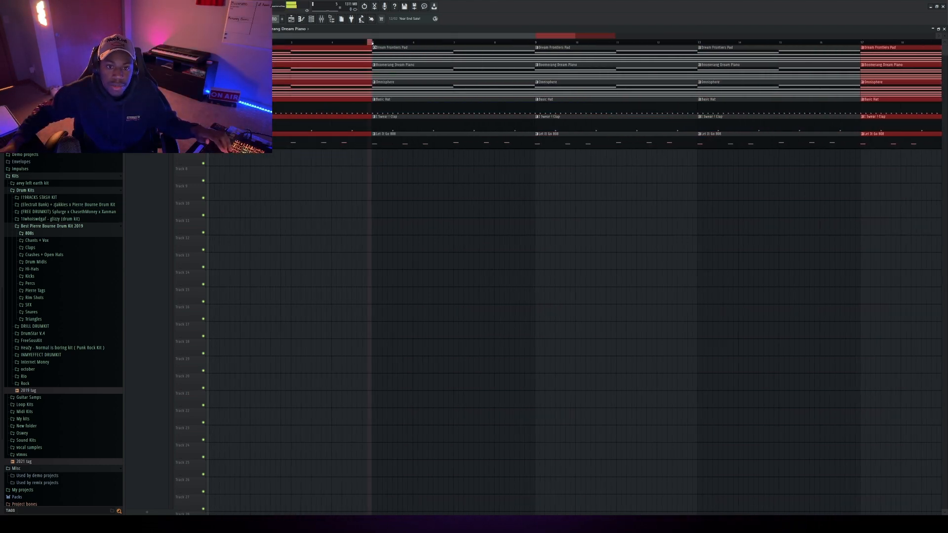
drag(373, 43, 277, 42)
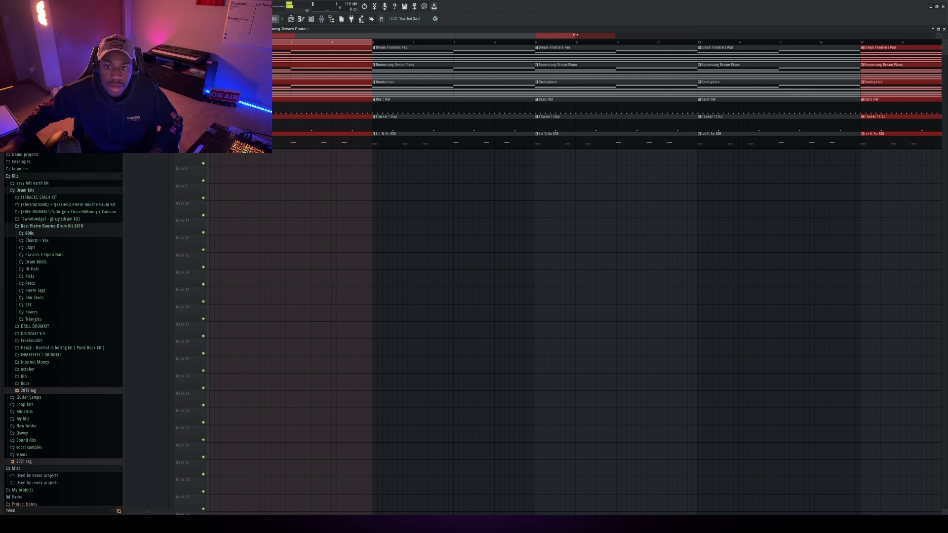
click(746, 198)
right_click(808, 192)
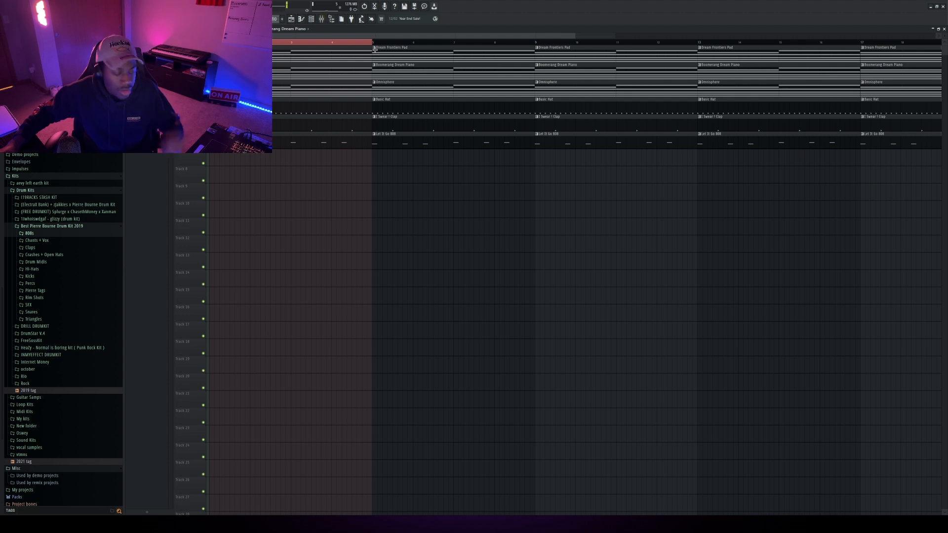
click(366, 43)
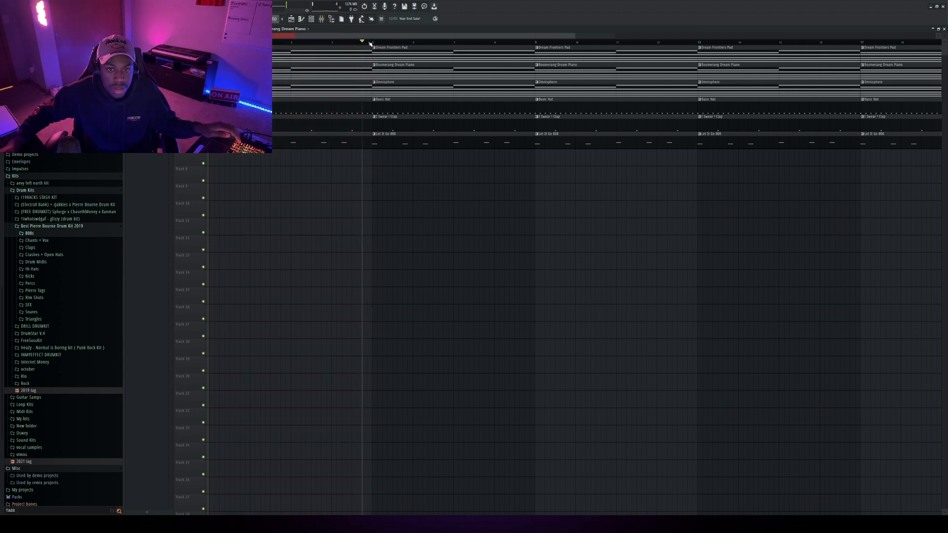
drag(373, 43, 272, 43)
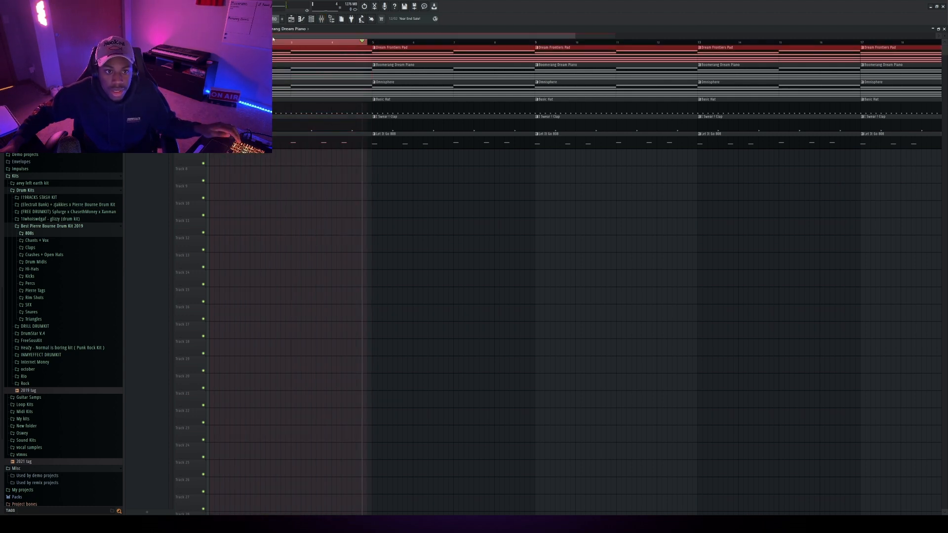
drag(374, 43, 209, 43)
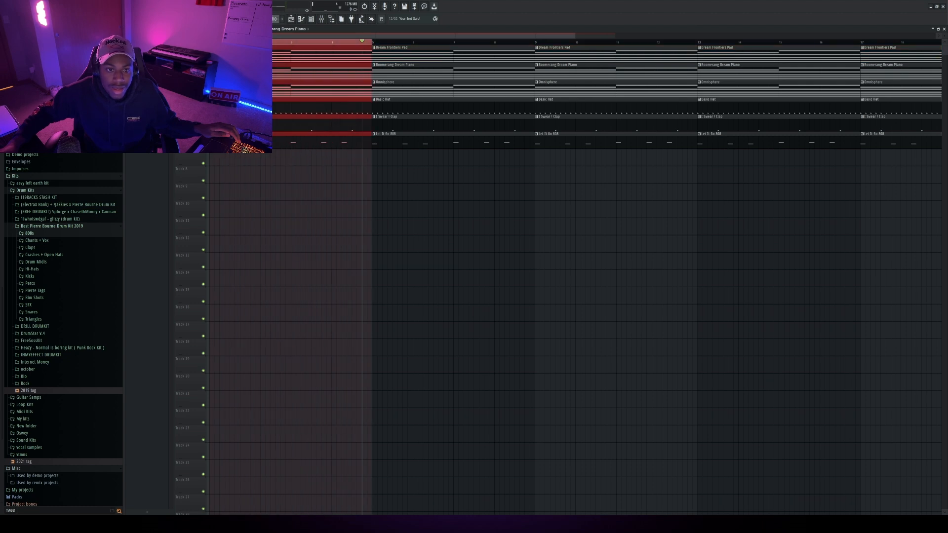
Step: Render the Master mixer track over the selected bars to a wave file using the disk recording options
click(322, 18)
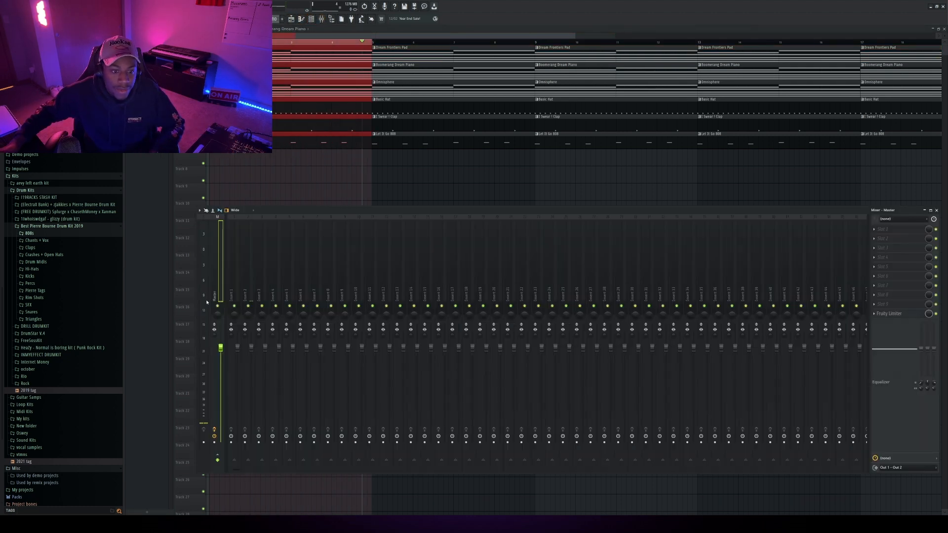
click(199, 210)
mouse_move(227, 222)
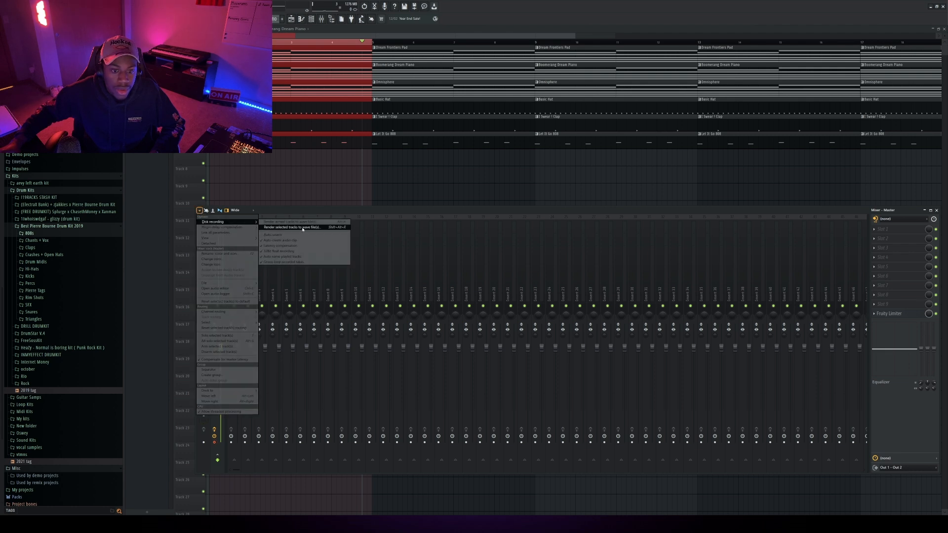
click(303, 228)
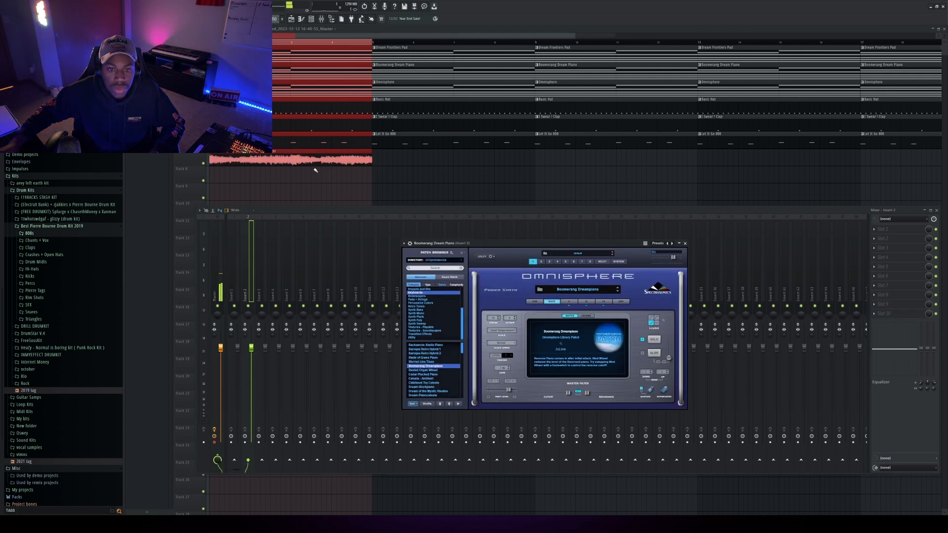
Step: Move the rendered audio clip to track 8, return the first pattern clips to their original tracks, and clear the selection
drag(318, 165, 301, 175)
click(279, 186)
drag(332, 193, 326, 178)
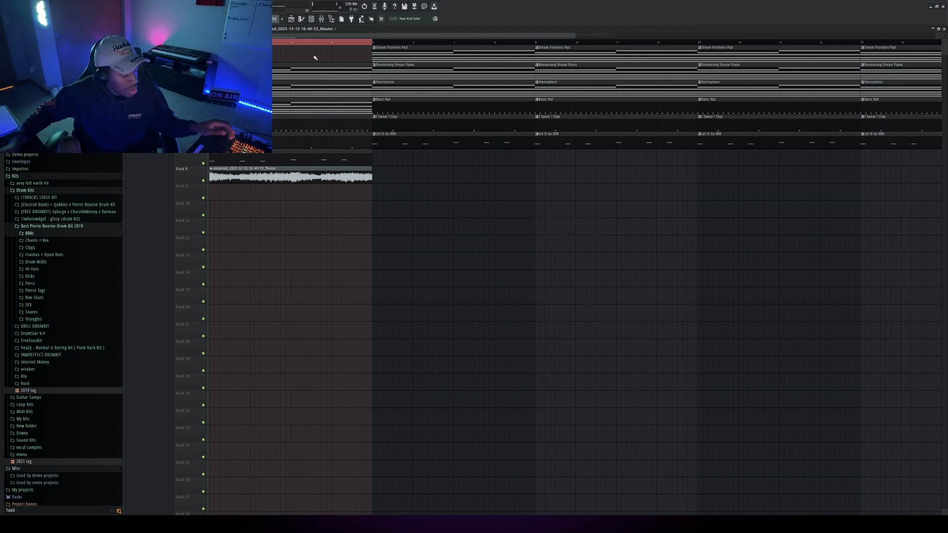
drag(312, 87, 301, 153)
drag(292, 78, 291, 46)
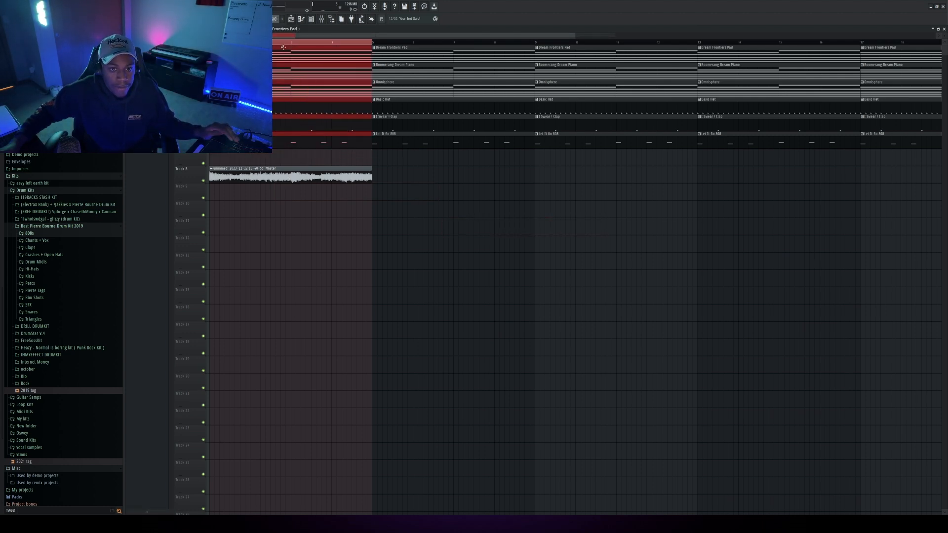
key(ctrl+d)
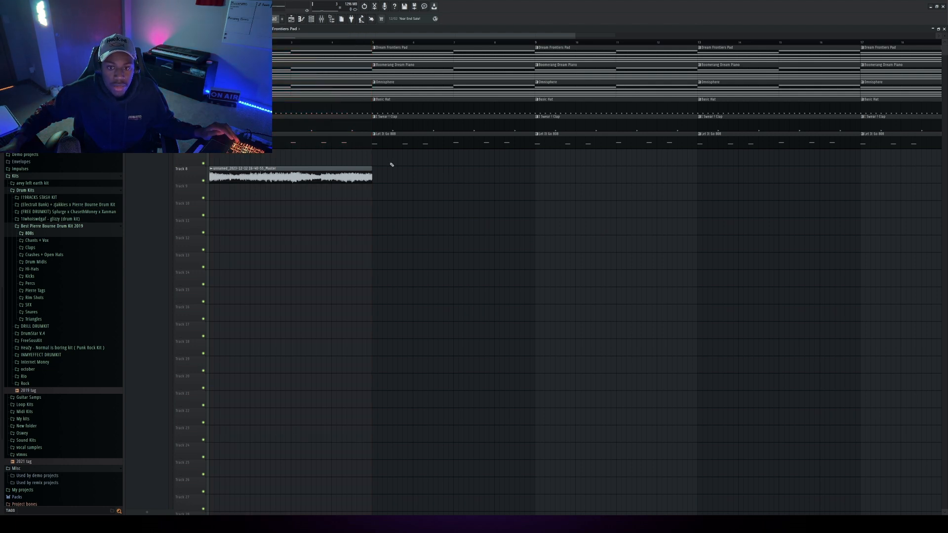
Step: Move the rendered audio clip down to track 9 and solo that track
right_click(202, 146)
right_click(203, 129)
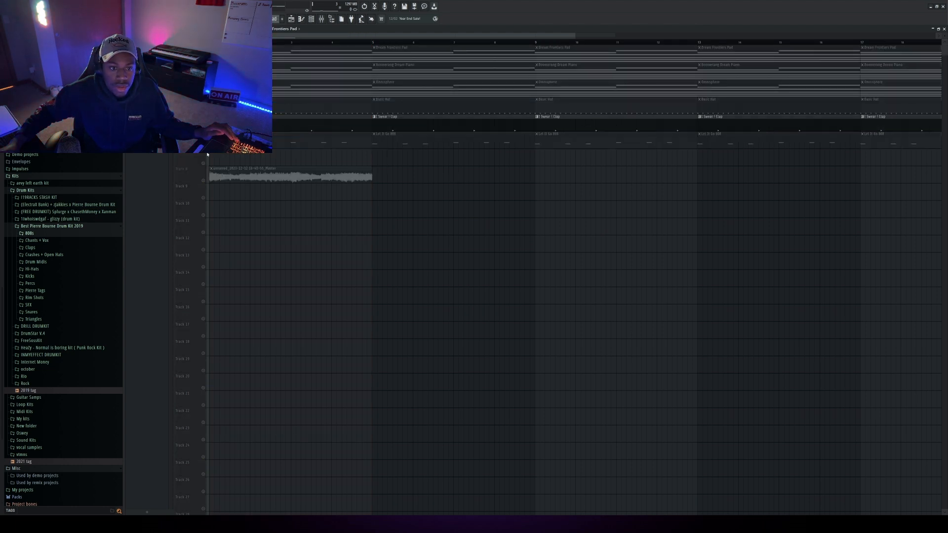
right_click(203, 181)
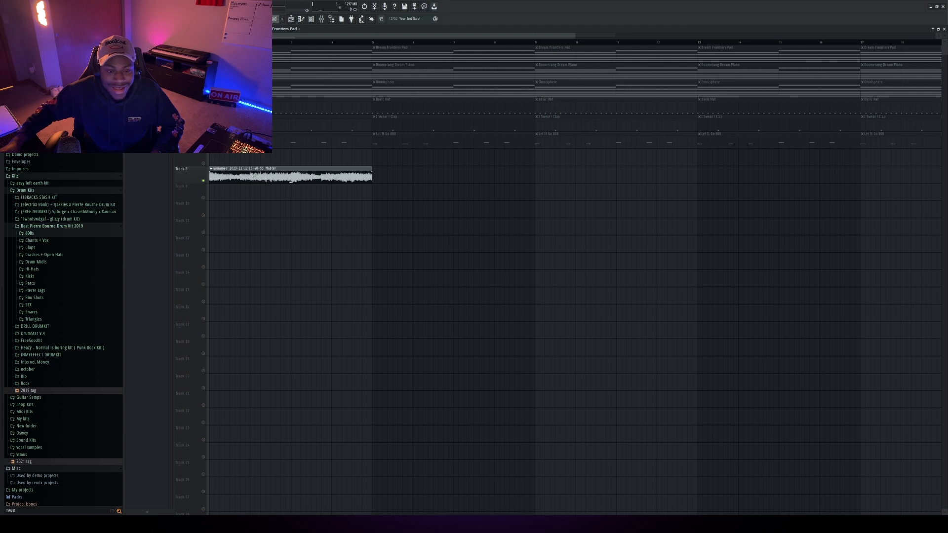
drag(253, 176, 246, 201)
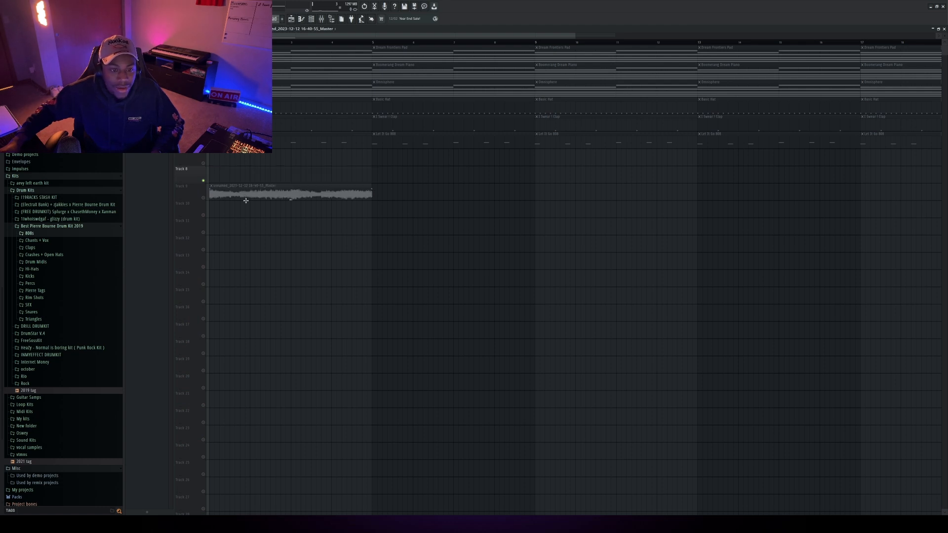
right_click(203, 199)
Step: Stretch the rendered clip to about 4.9 bars in its channel settings with Resample mode, and play the result
double_click(291, 197)
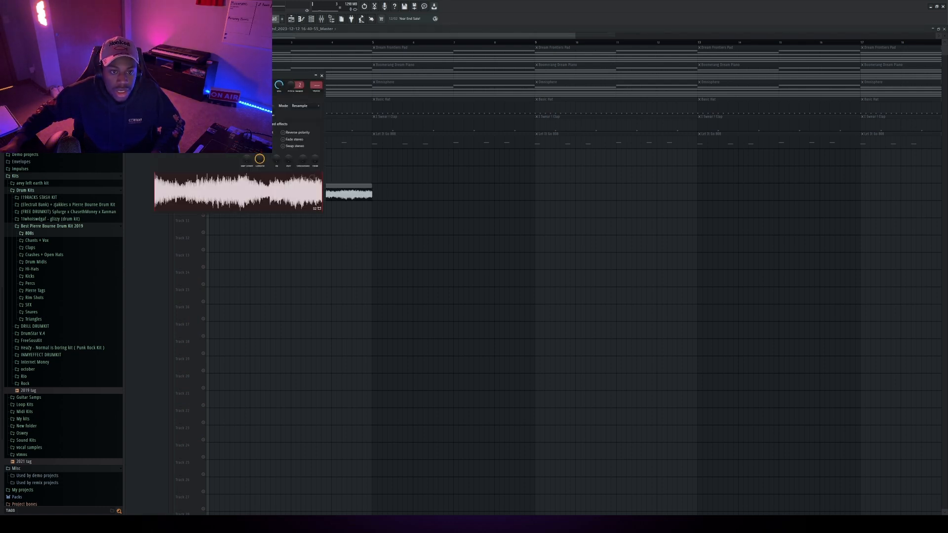
drag(247, 106, 247, 119)
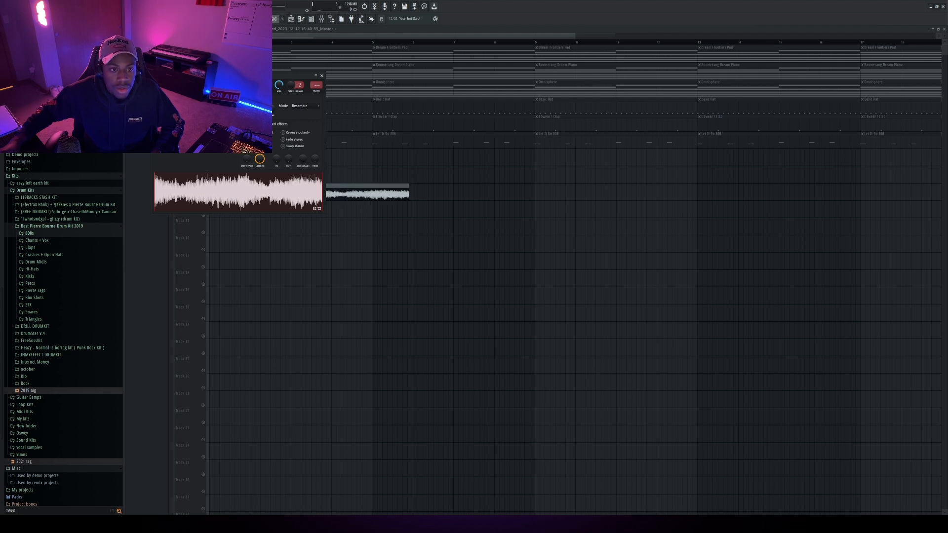
key(space)
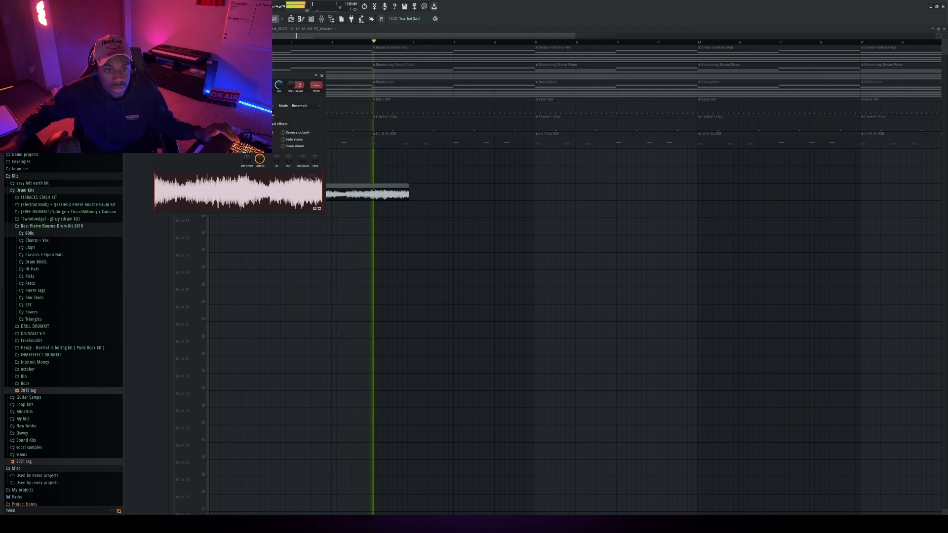
key(space)
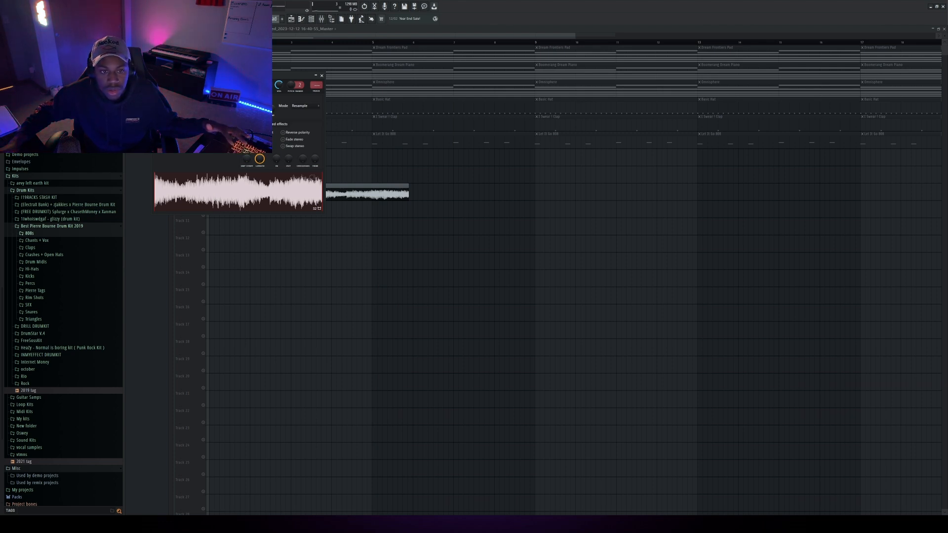
Step: Adjust the rendered clip's stretching to a length of about 4.6 bars, play it, and select the clip on track 9
drag(269, 107, 269, 112)
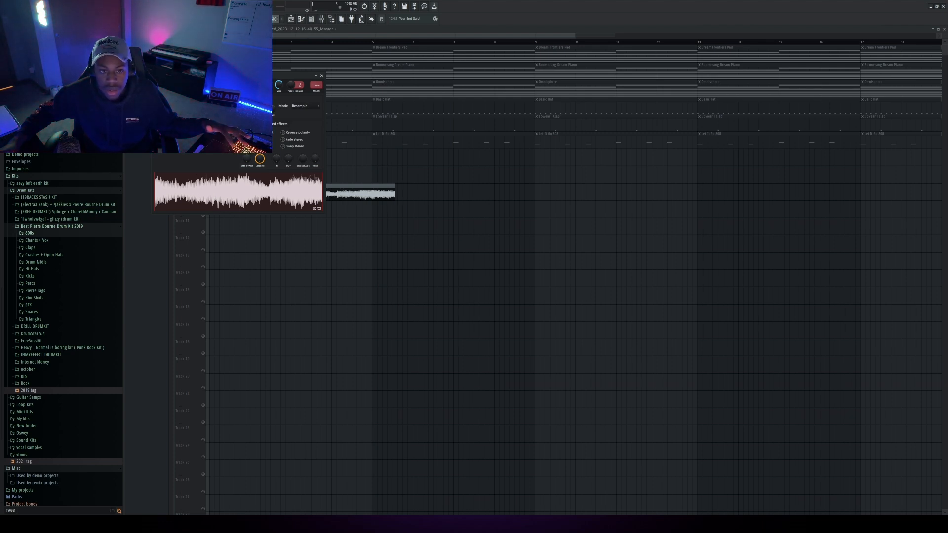
key(space)
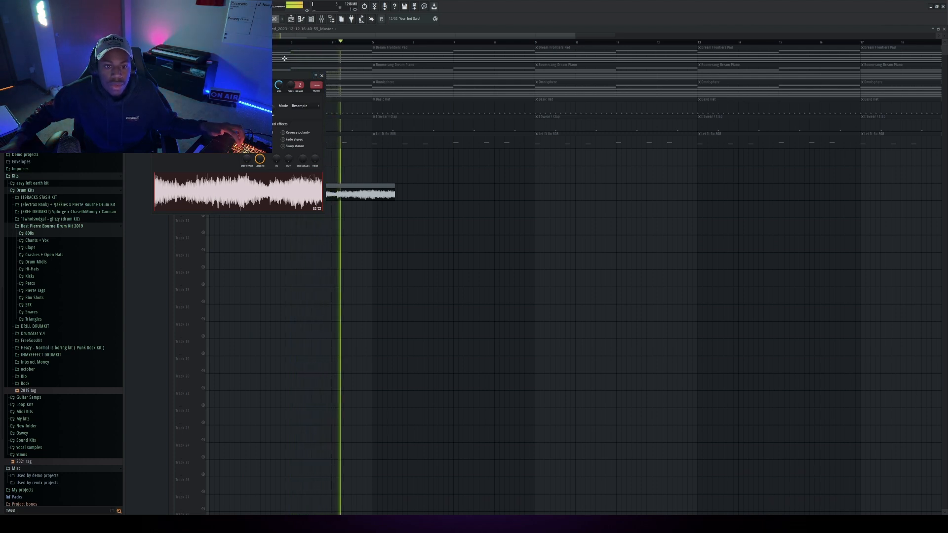
click(278, 38)
drag(433, 186, 301, 220)
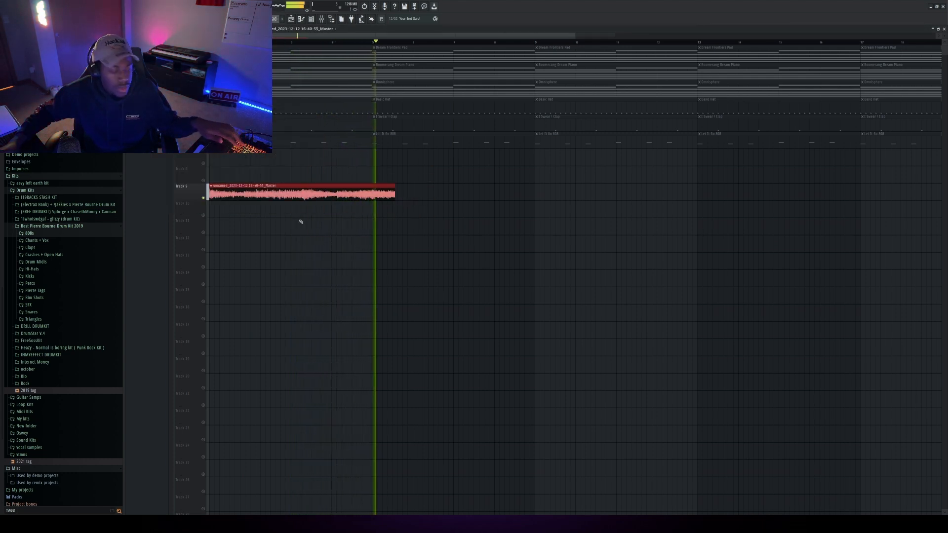
Step: Duplicate the rendered clip after itself on track 9 and delete the pattern clips in the first eight bars
key(ctrl+b)
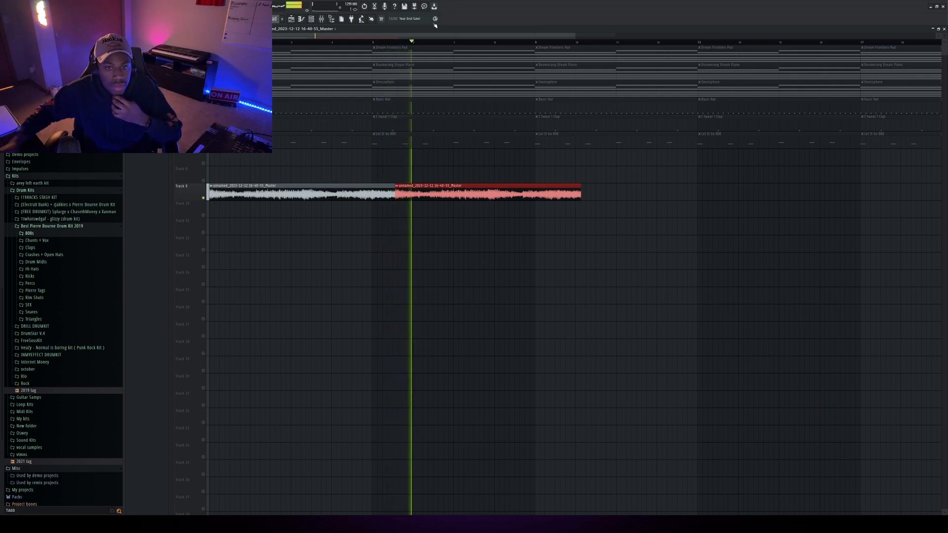
drag(575, 36, 804, 40)
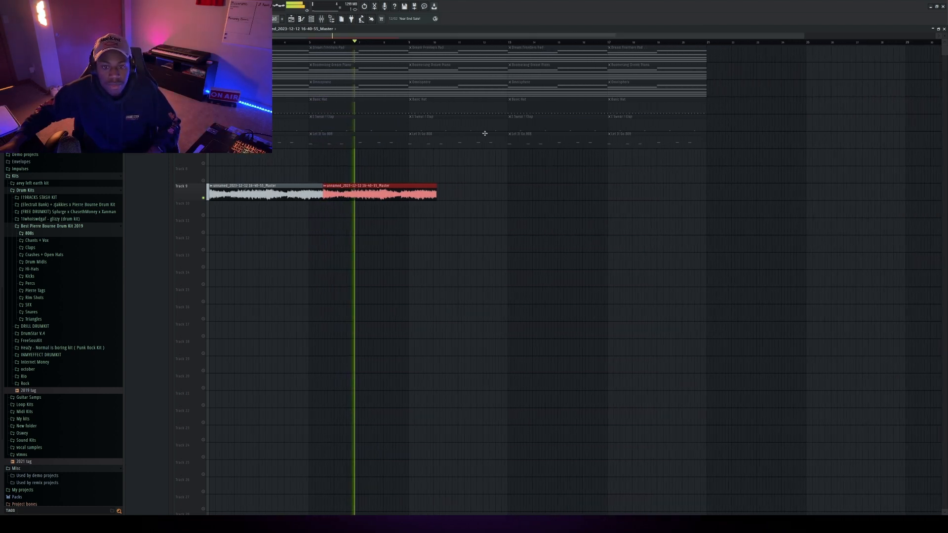
drag(380, 183, 235, 53)
key(Delete)
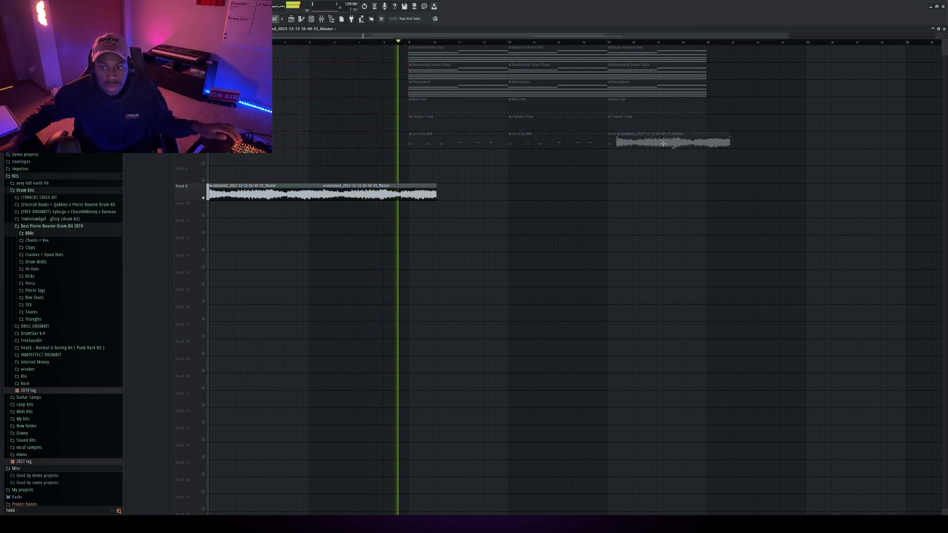
drag(743, 53, 512, 160)
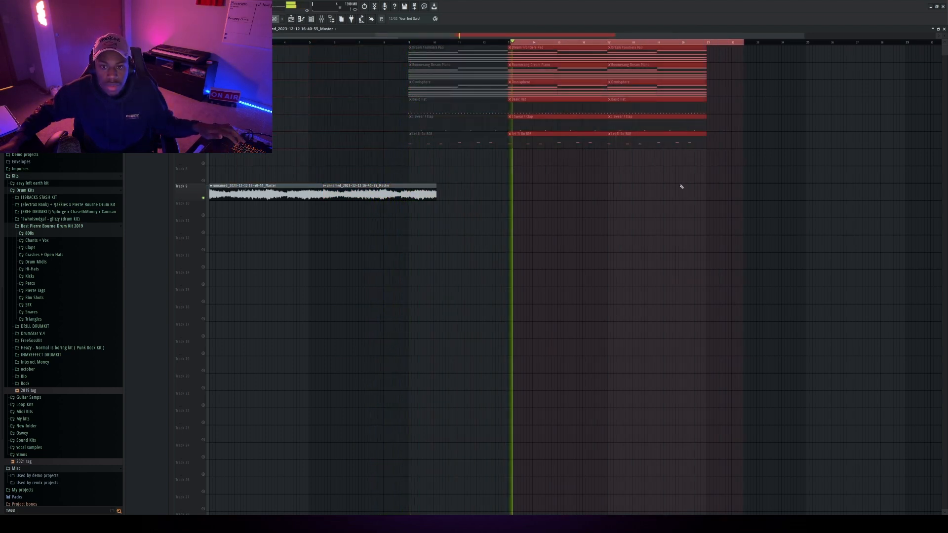
click(721, 191)
right_click(762, 189)
key(space)
click(772, 74)
right_click(790, 75)
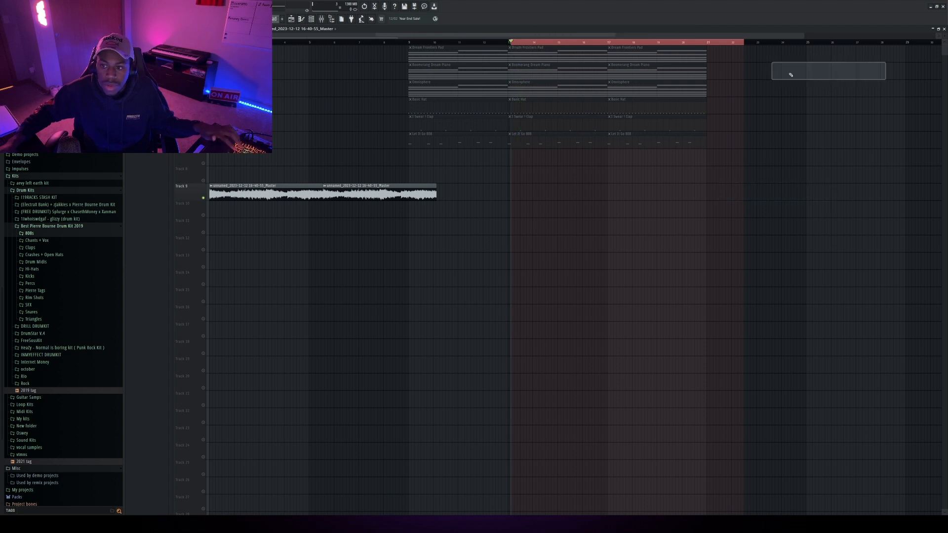
ctrl+click(535, 44)
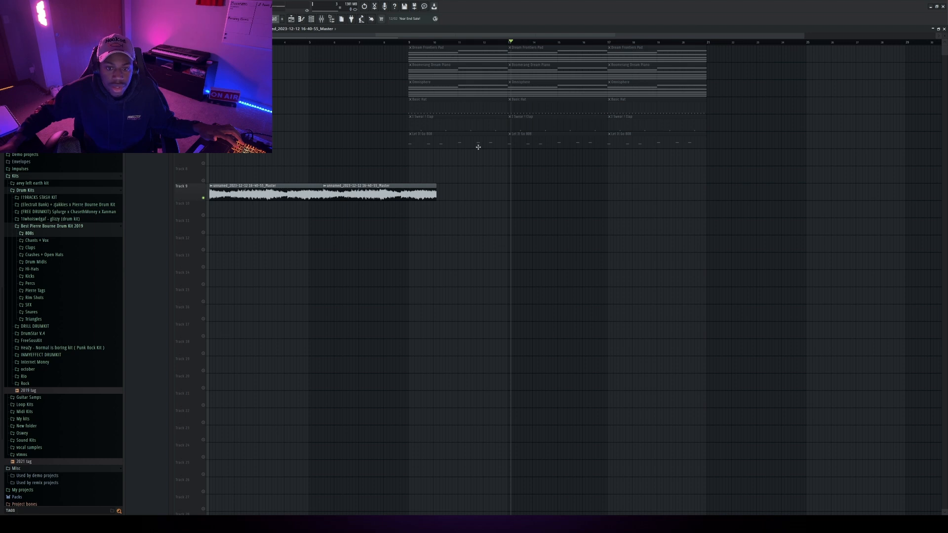
Step: Move all remaining pattern clips one bar later to start at bar 10
drag(777, 46, 443, 145)
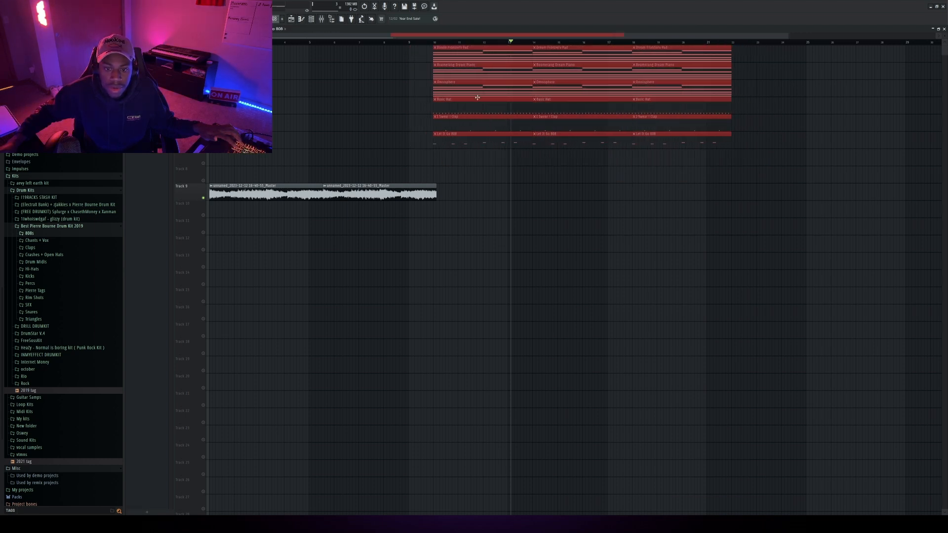
drag(784, 37, 488, 37)
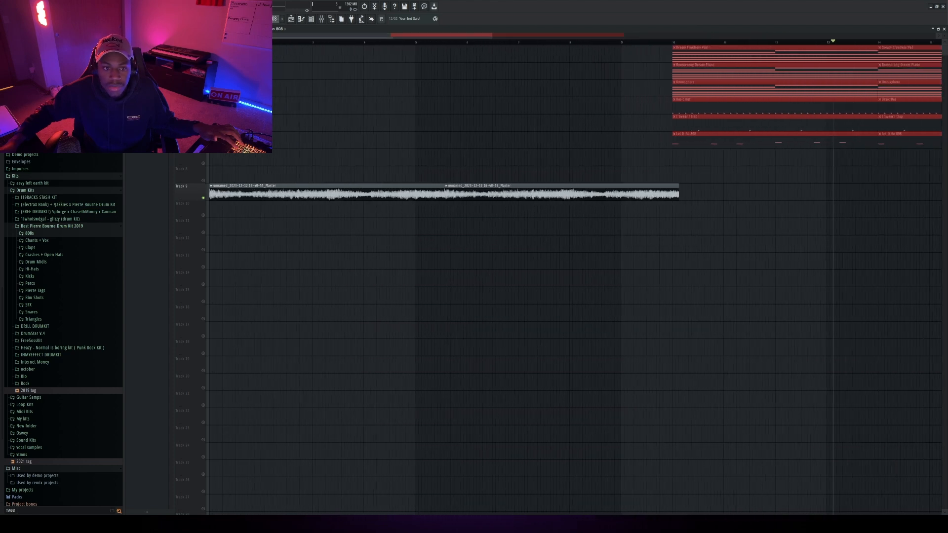
Step: Take track 9 out of solo and enable tracks 1 to 6 together with track 9
right_click(204, 163)
right_click(204, 146)
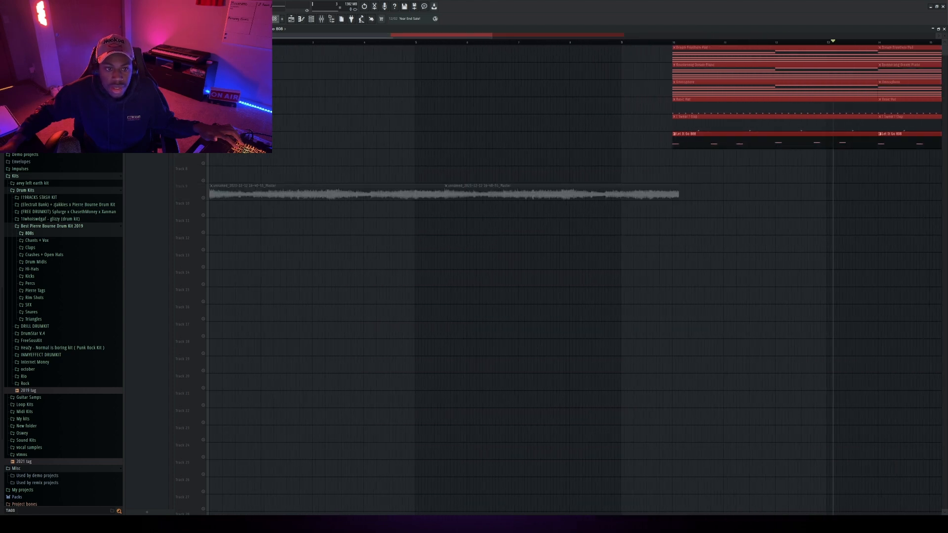
click(204, 129)
click(203, 111)
click(203, 95)
click(204, 77)
click(203, 60)
click(204, 198)
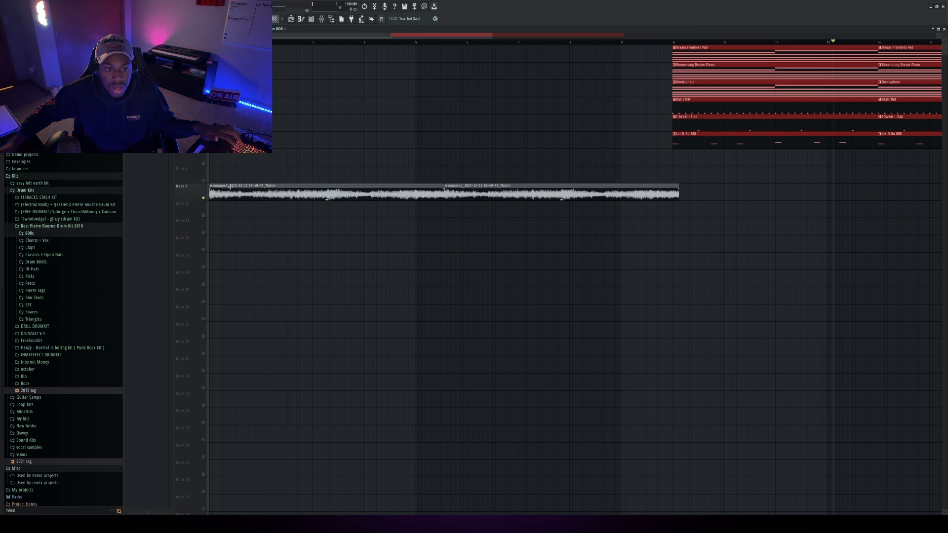
Step: Shift the selected pattern clips slightly later so they start exactly where the second rendered clip ends
drag(490, 36, 531, 36)
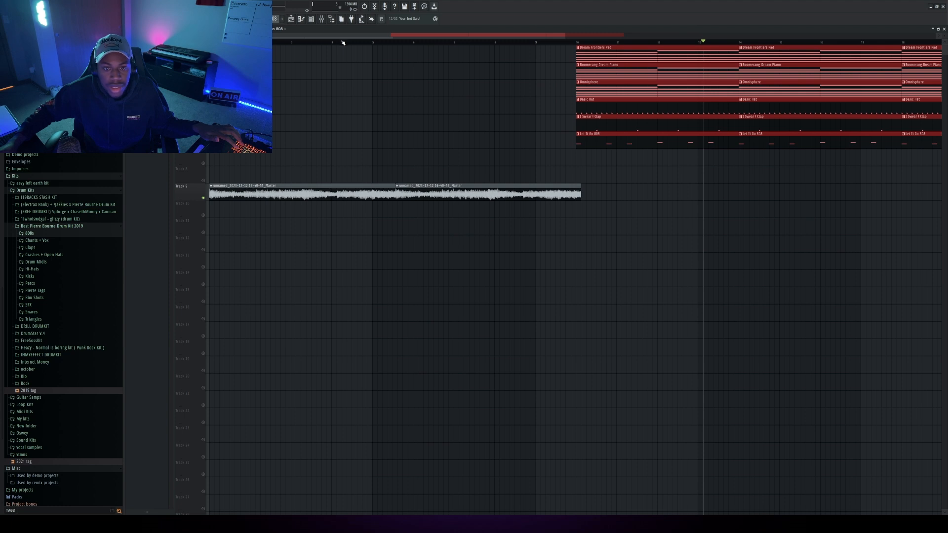
drag(334, 37, 483, 43)
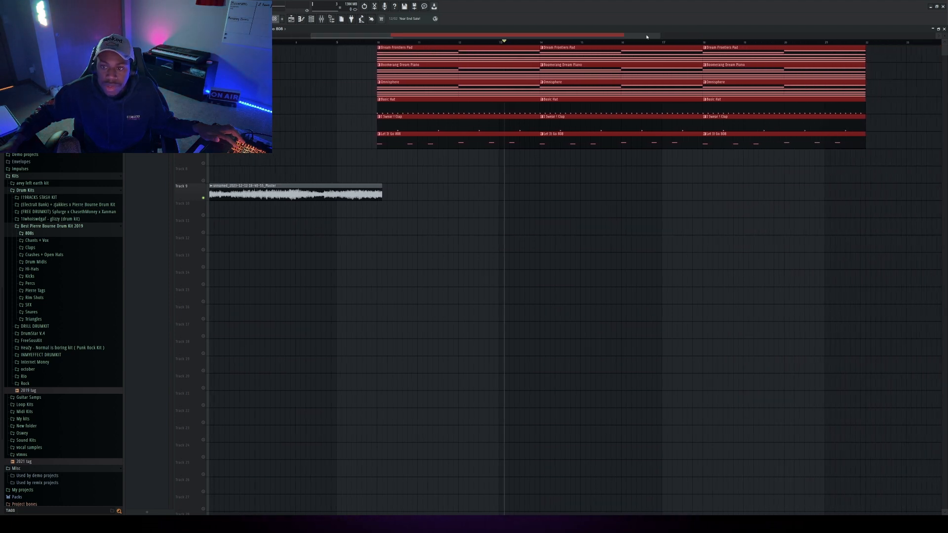
drag(660, 34, 444, 37)
drag(461, 142, 476, 142)
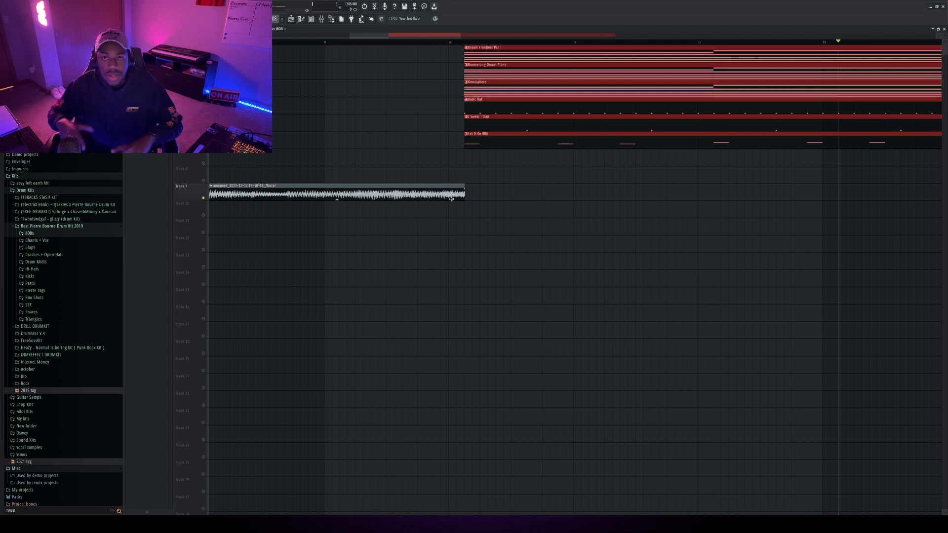
Step: Play the arrangement from about bar 7 to hear the transition from the rendered clips into the pattern clips
click(254, 42)
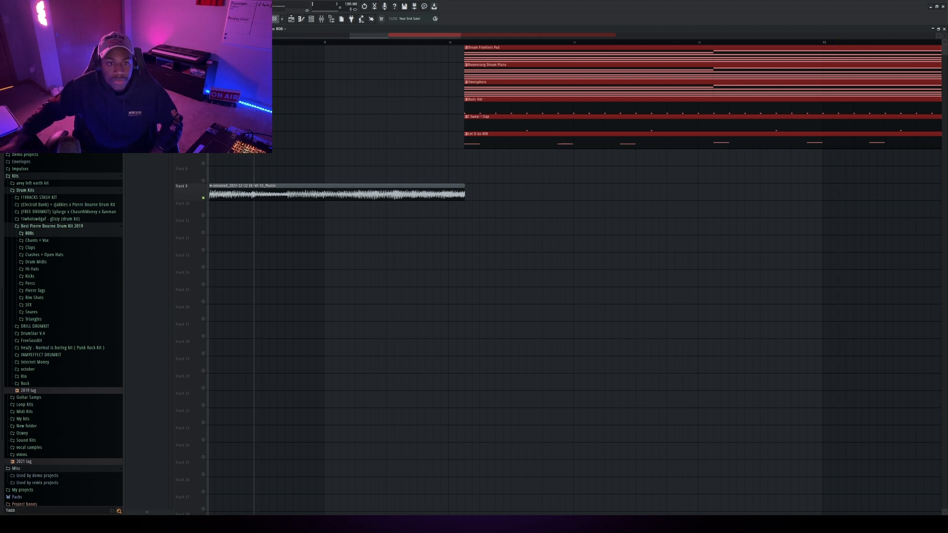
key(space)
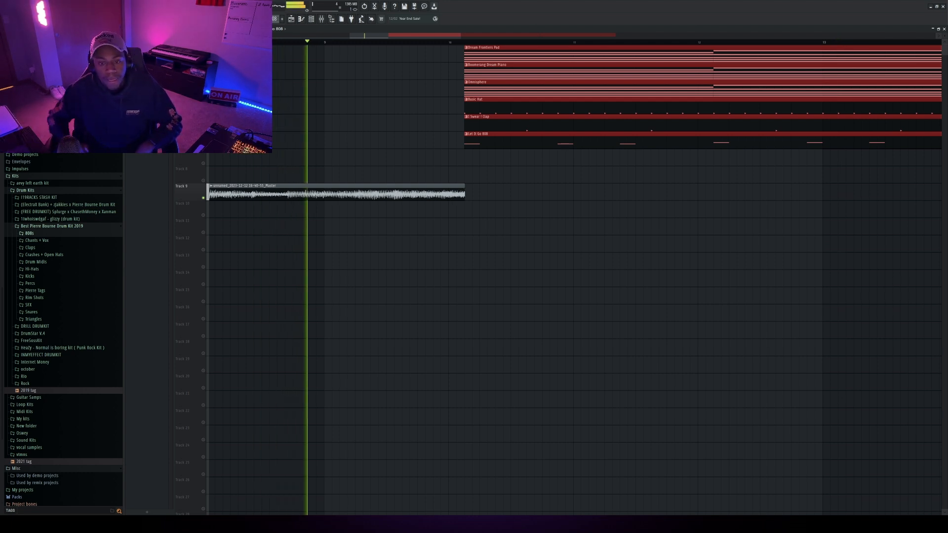
key(space)
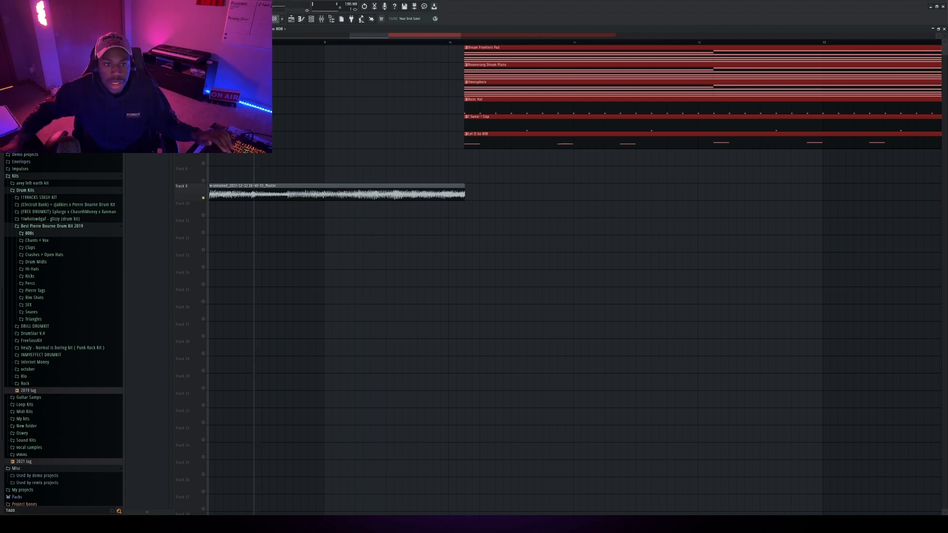
scroll(354, 44, down, 4)
key(space)
key(space)
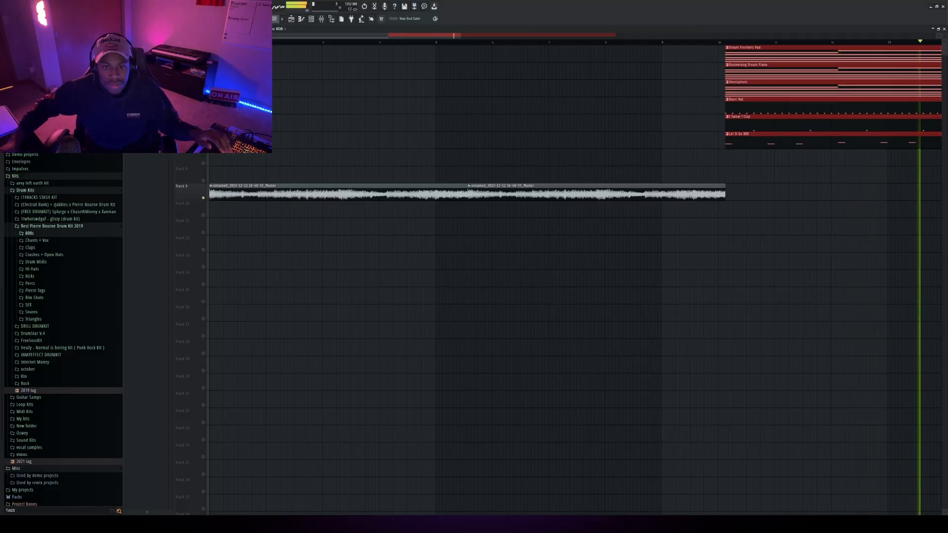
drag(460, 35, 711, 37)
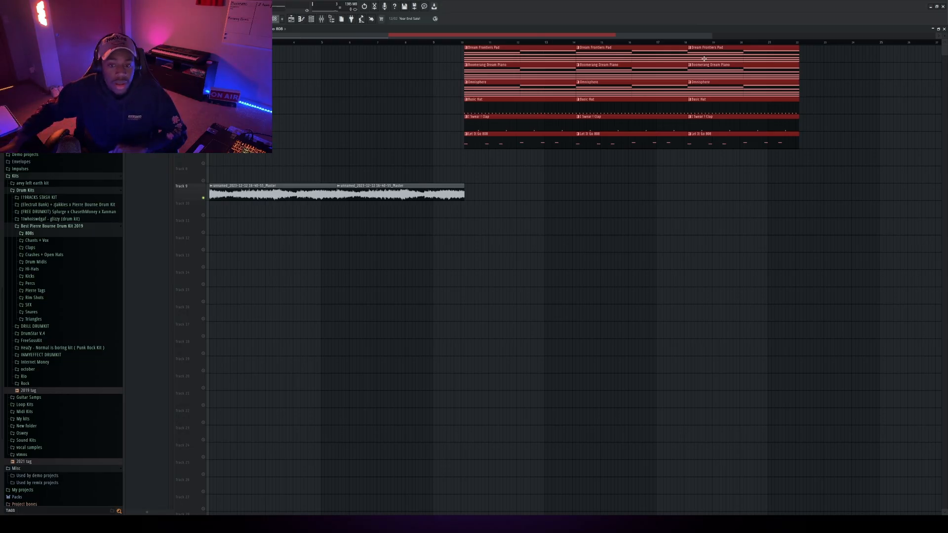
drag(710, 38, 762, 33)
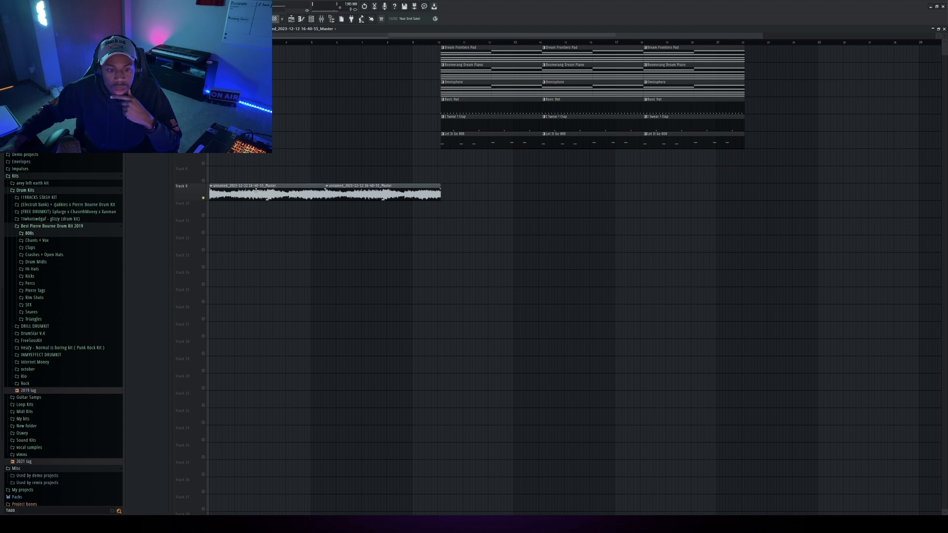
Step: Route the rendered clip to mixer track Insert 10 and load Fruity Reeverb 2 in its first effect slot
click(321, 18)
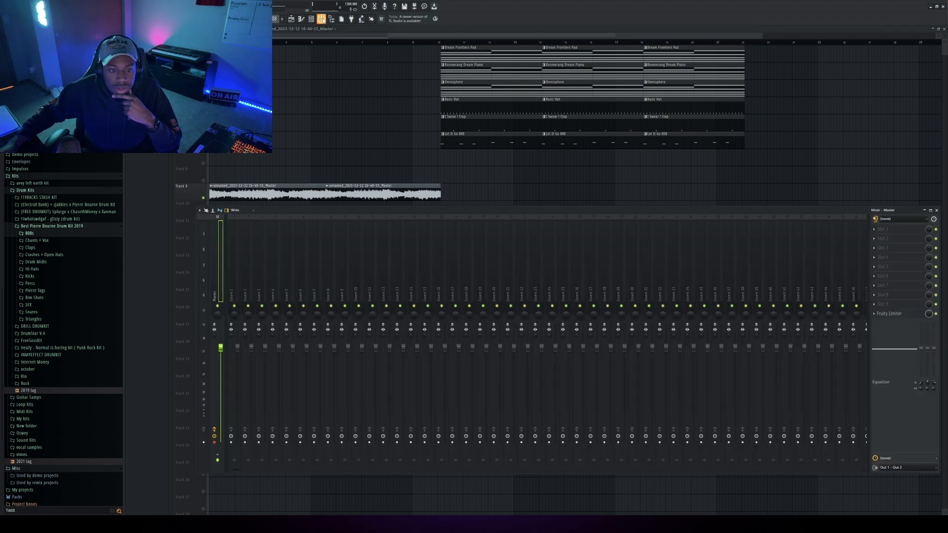
double_click(263, 195)
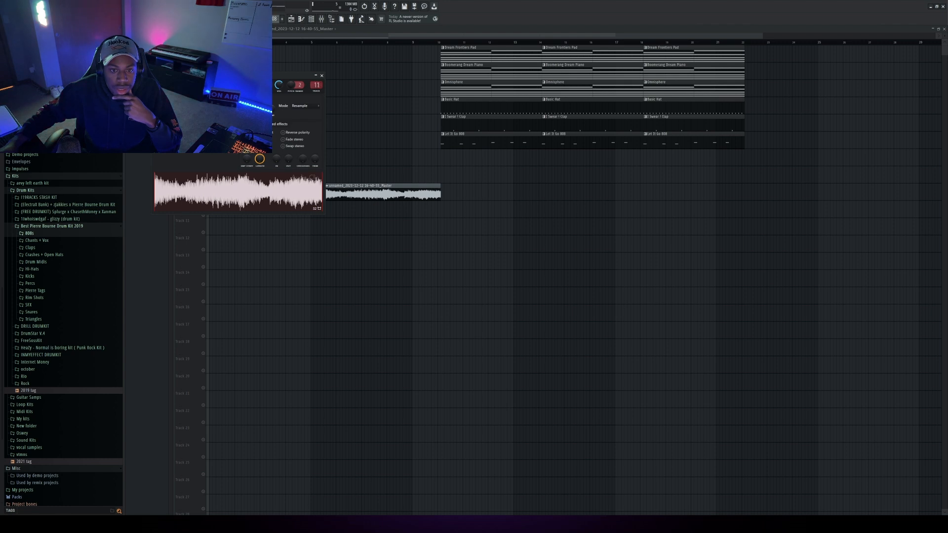
click(336, 36)
click(322, 19)
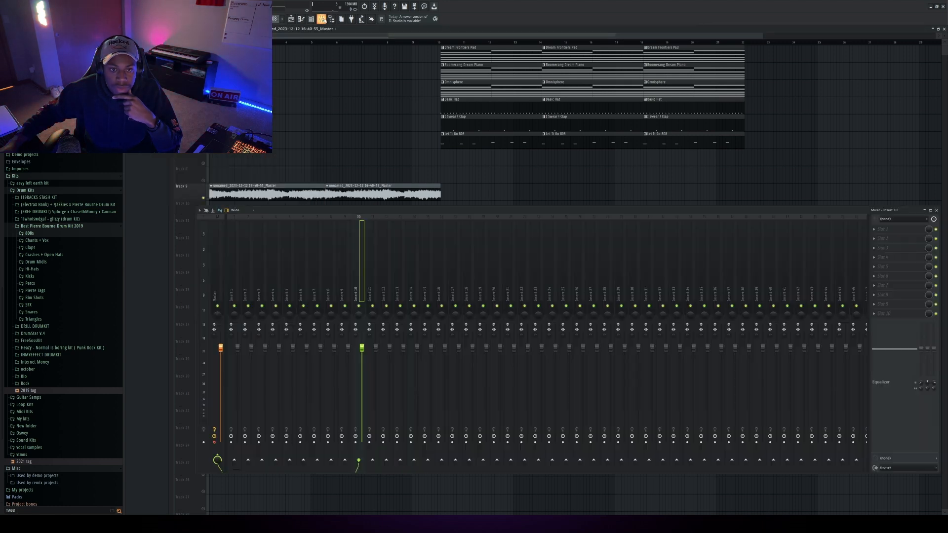
click(882, 229)
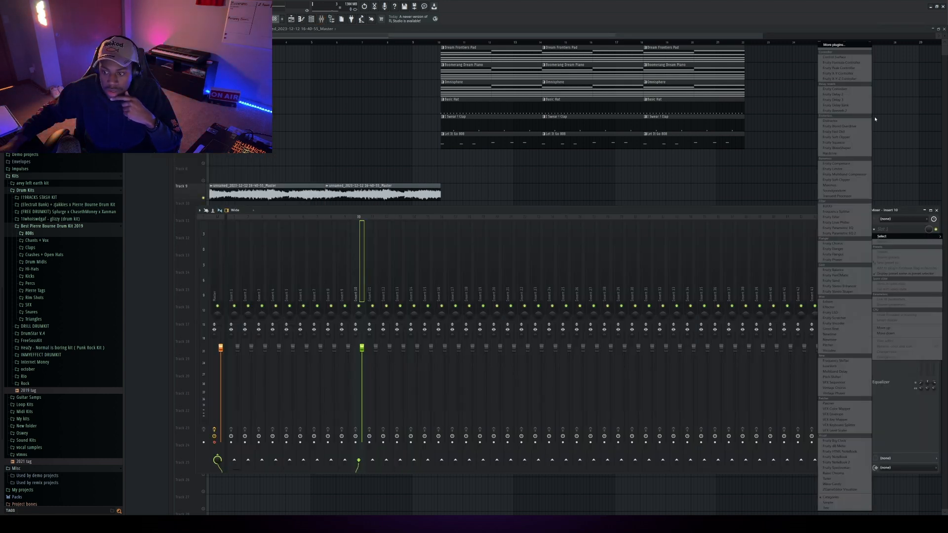
click(852, 111)
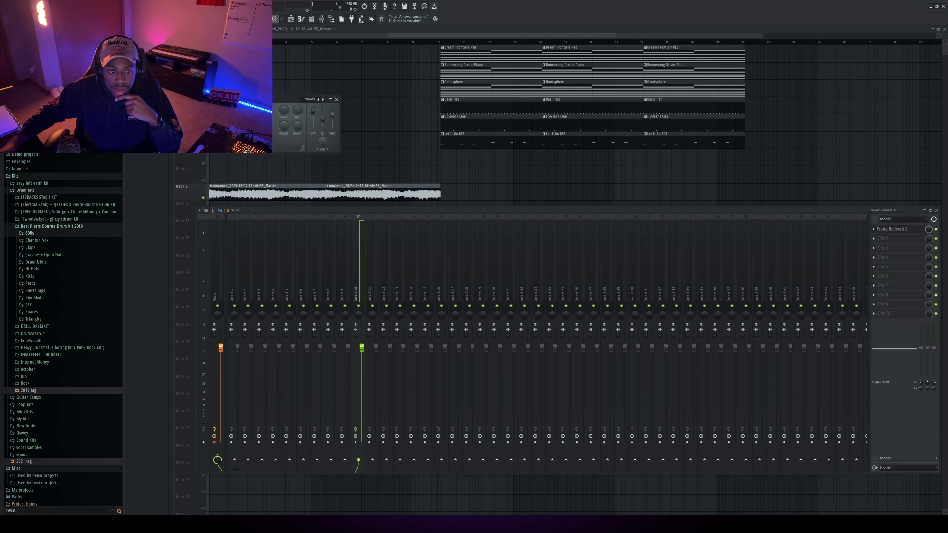
click(179, 99)
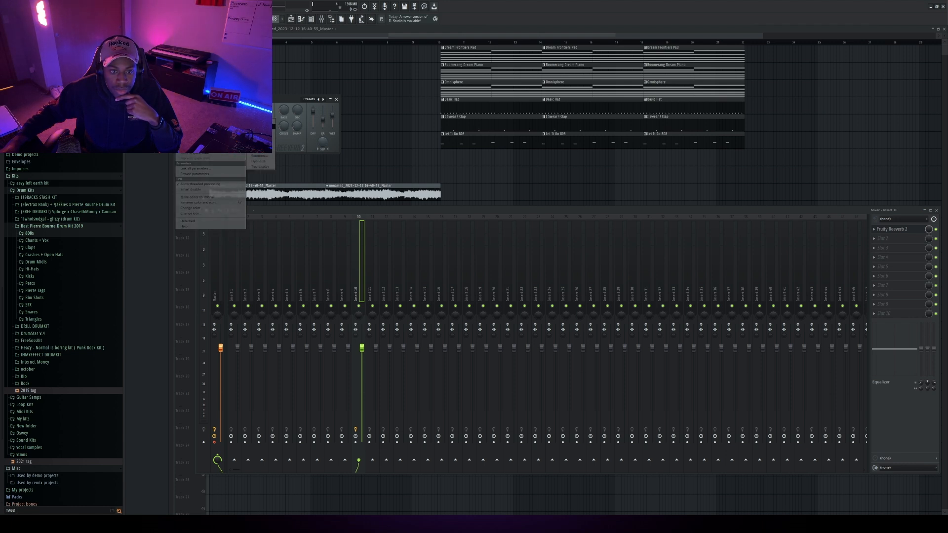
mouse_move(198, 138)
click(264, 116)
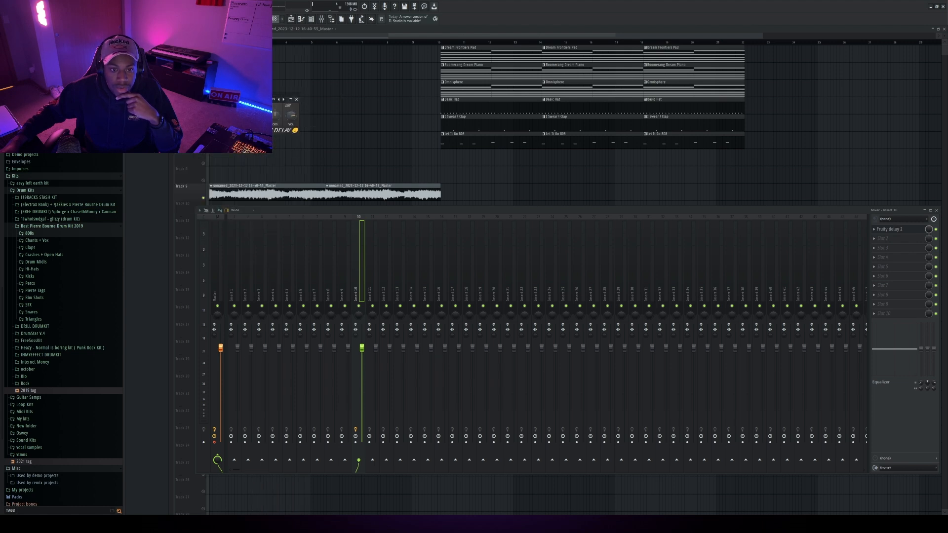
click(179, 100)
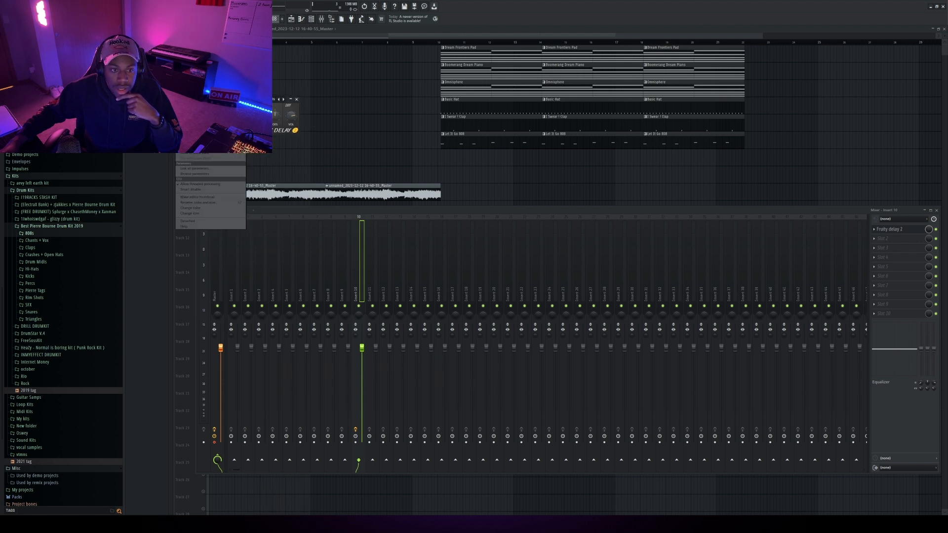
mouse_move(198, 138)
click(284, 112)
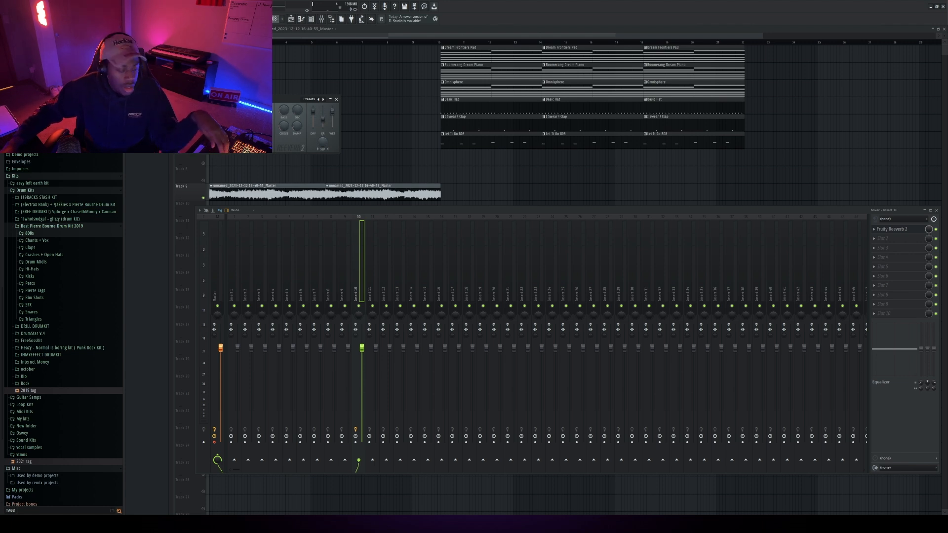
Step: Apply the Large Hall preset to Fruity Reeverb 2 on Insert 10 and listen to the rendered clip with it
key(space)
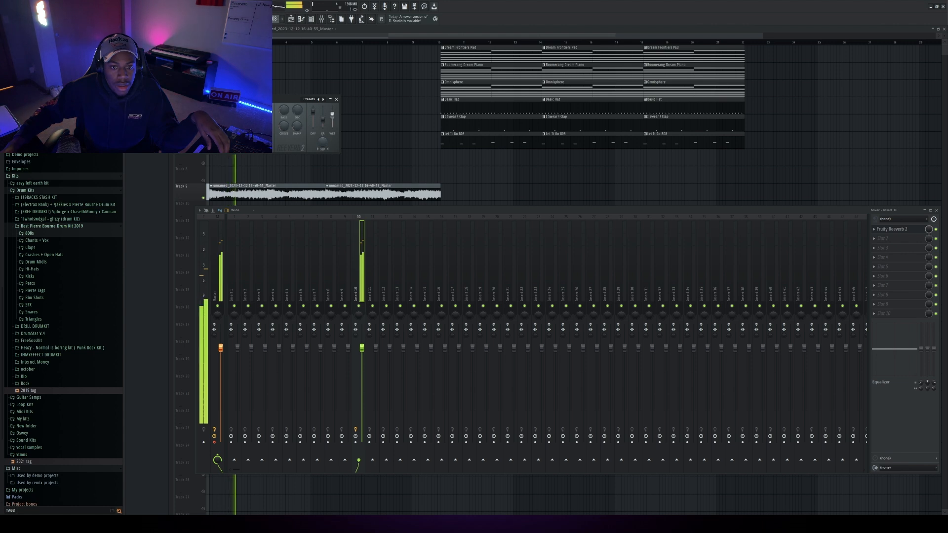
key(space)
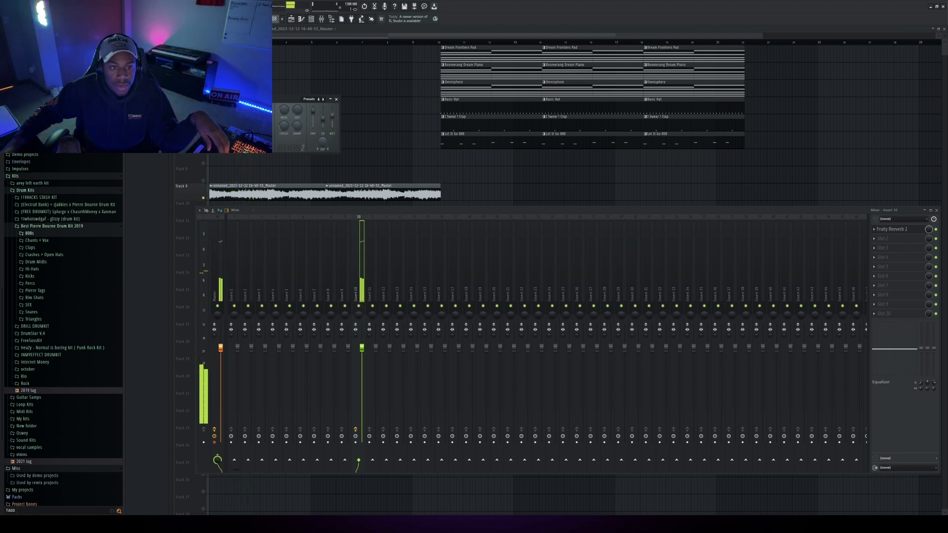
click(179, 99)
mouse_move(203, 120)
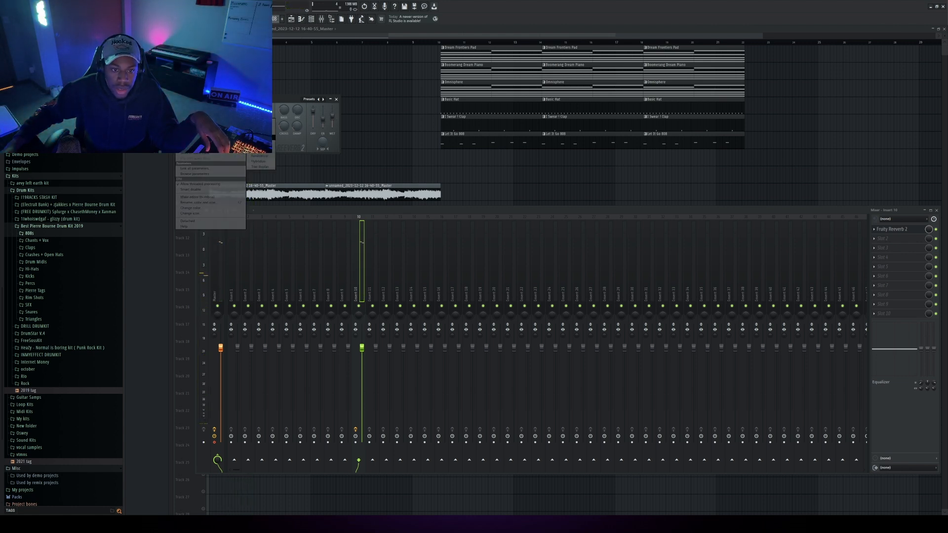
click(261, 138)
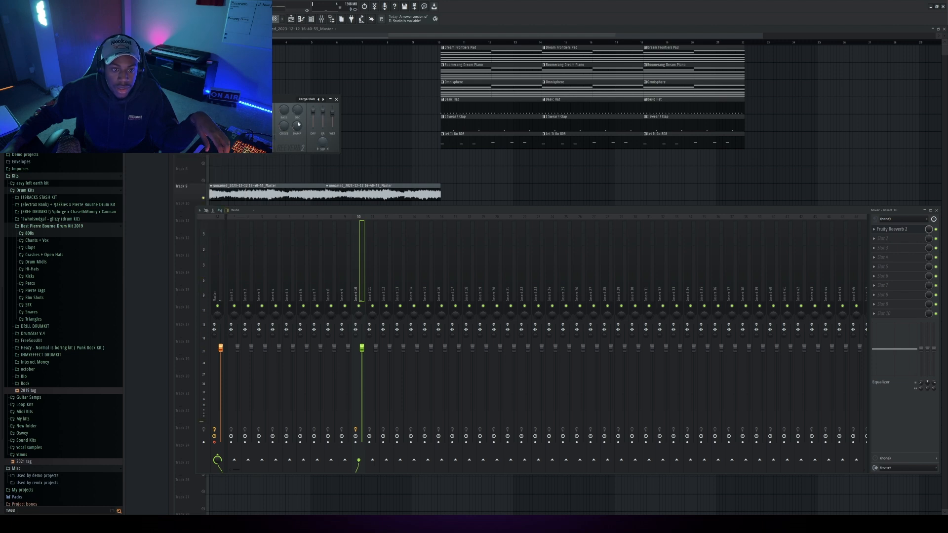
key(space)
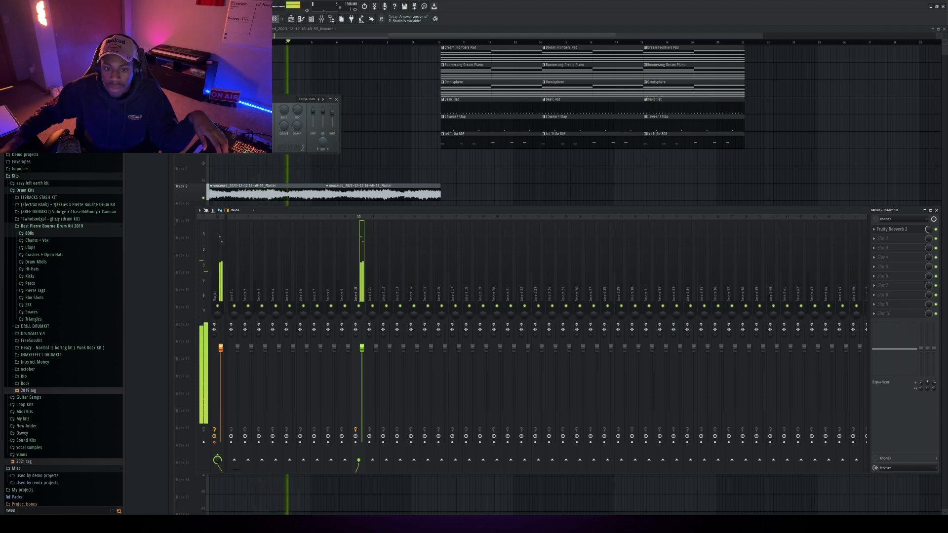
key(F9)
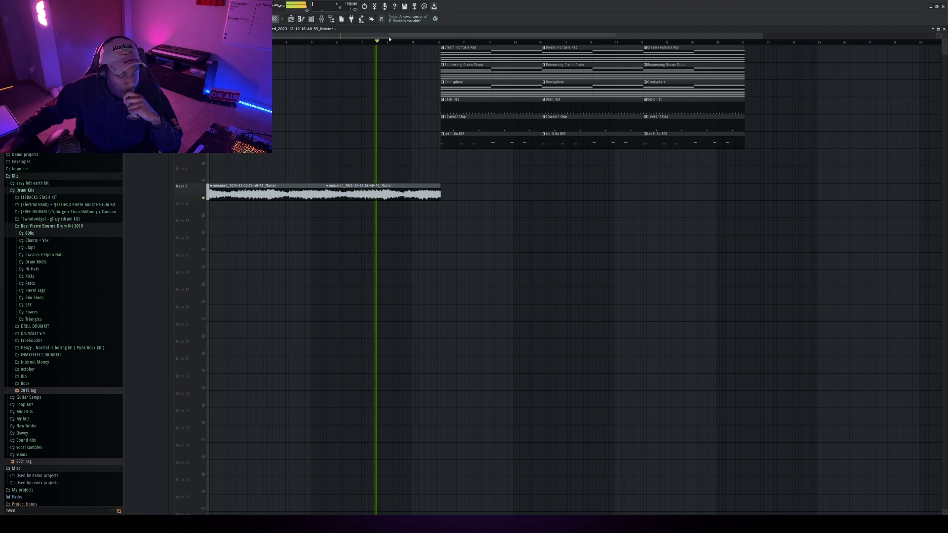
key(space)
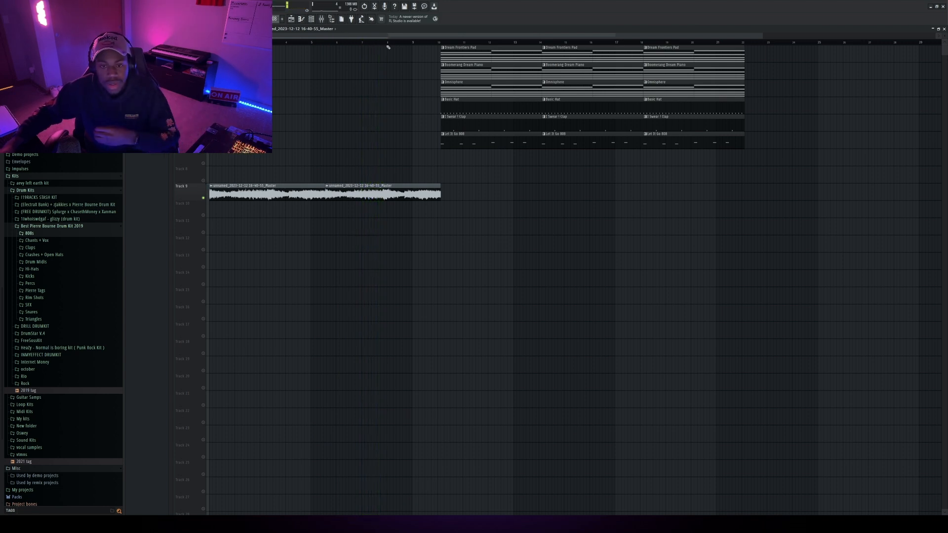
Step: Browse to the installed VST plugins in the browser
drag(763, 36, 873, 42)
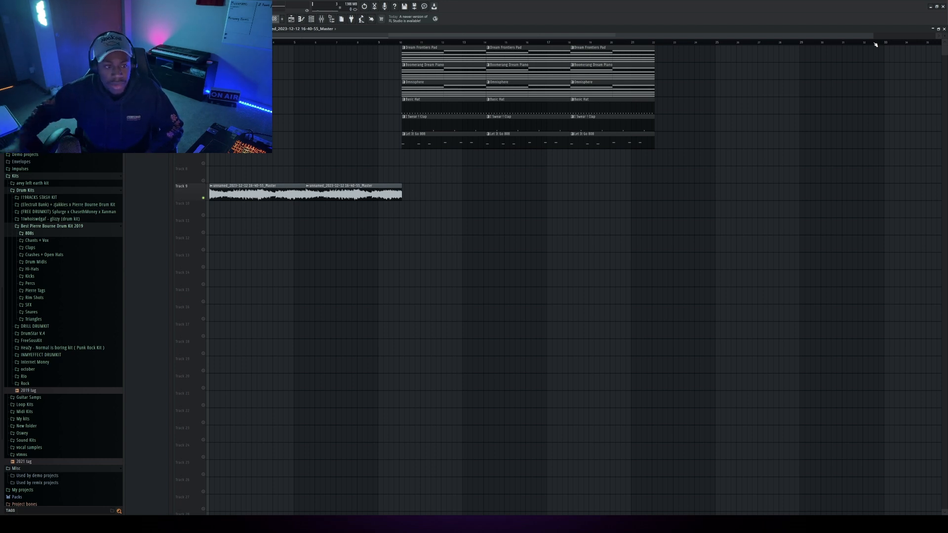
scroll(79, 183, up, 10)
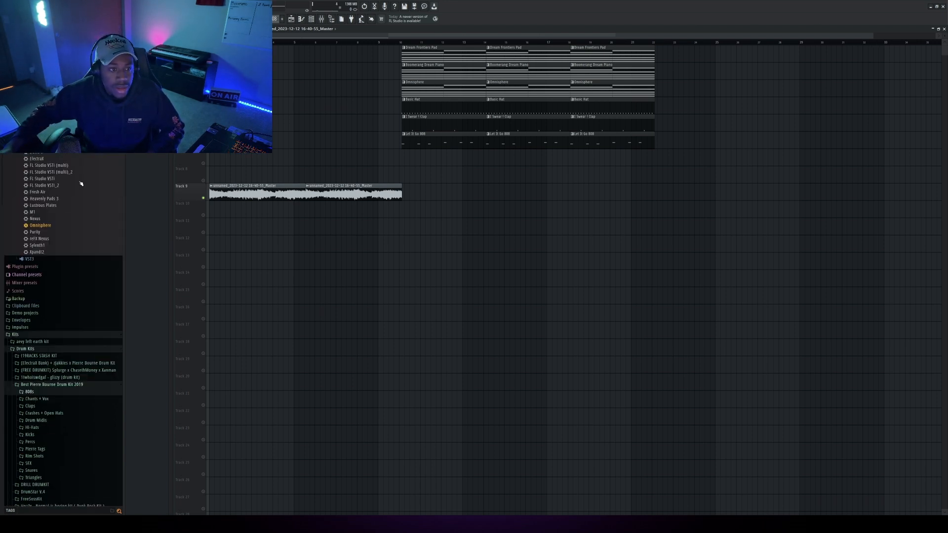